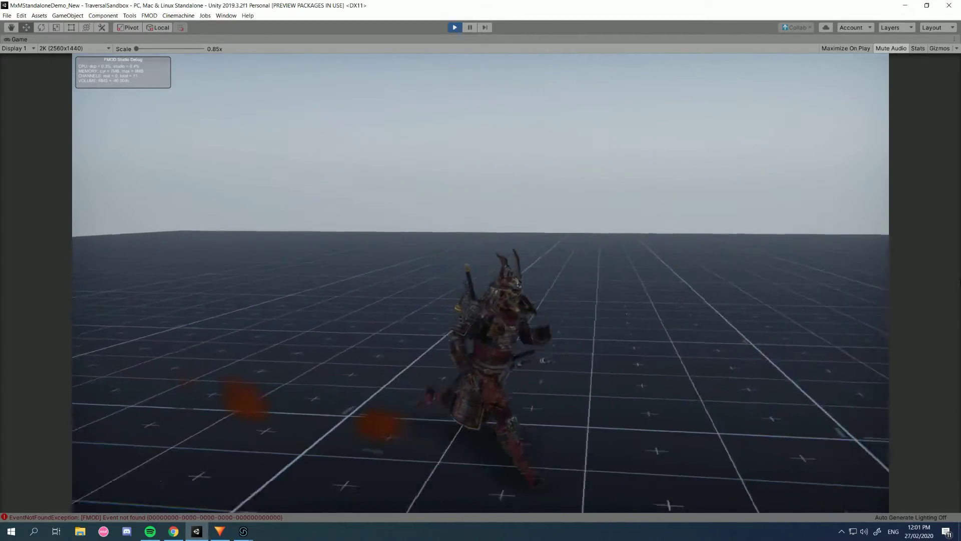
- Run the samurai character in several directions in the playing scene to examine its locomotion
key(w)
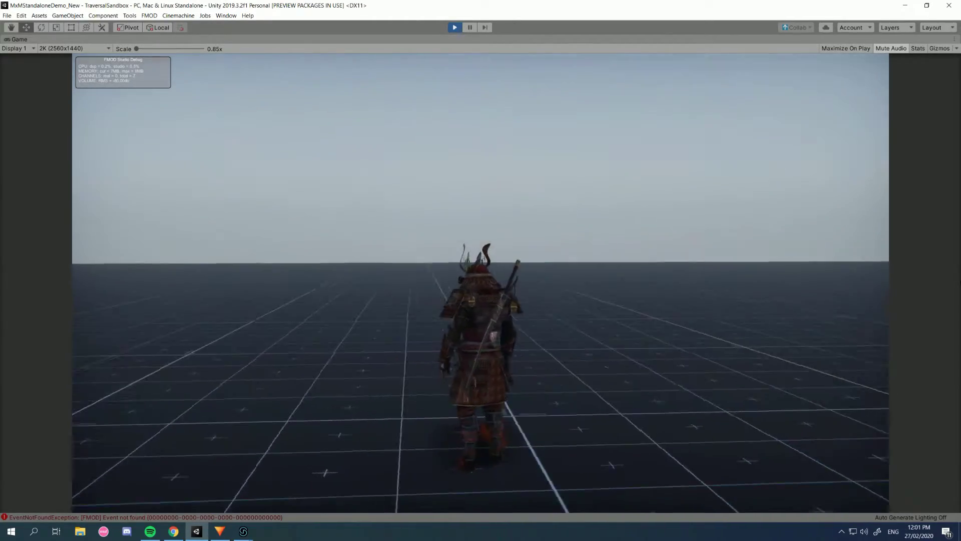
key(s)
key(w)
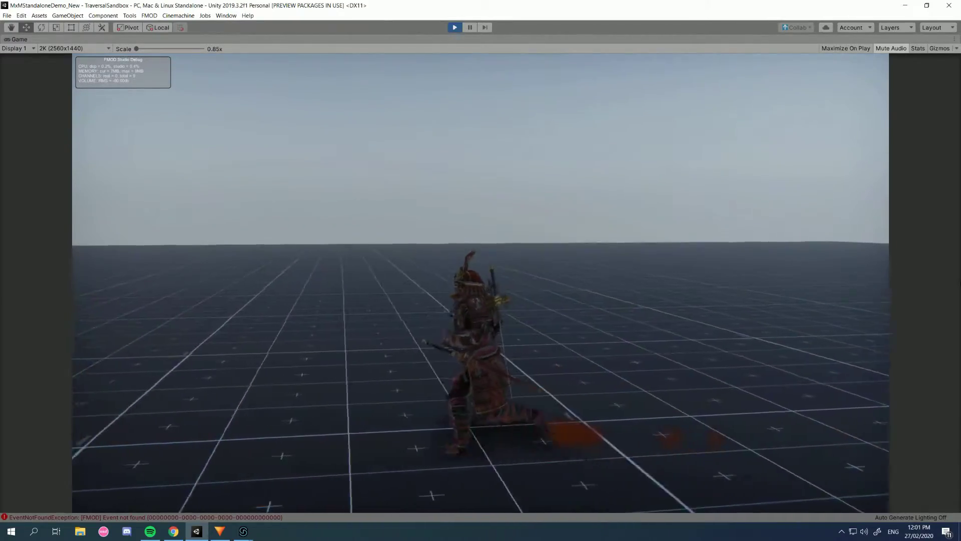
key(d)
key(w)
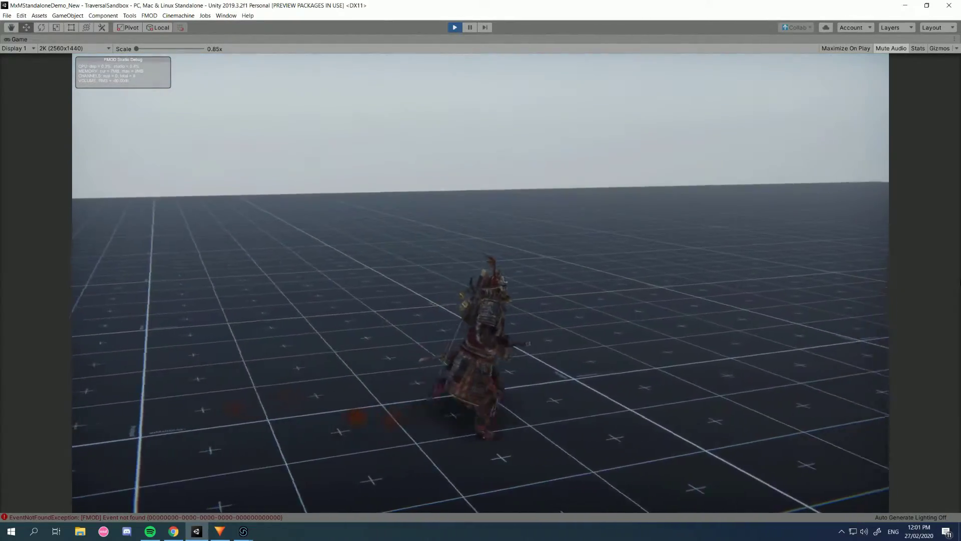
key(a)
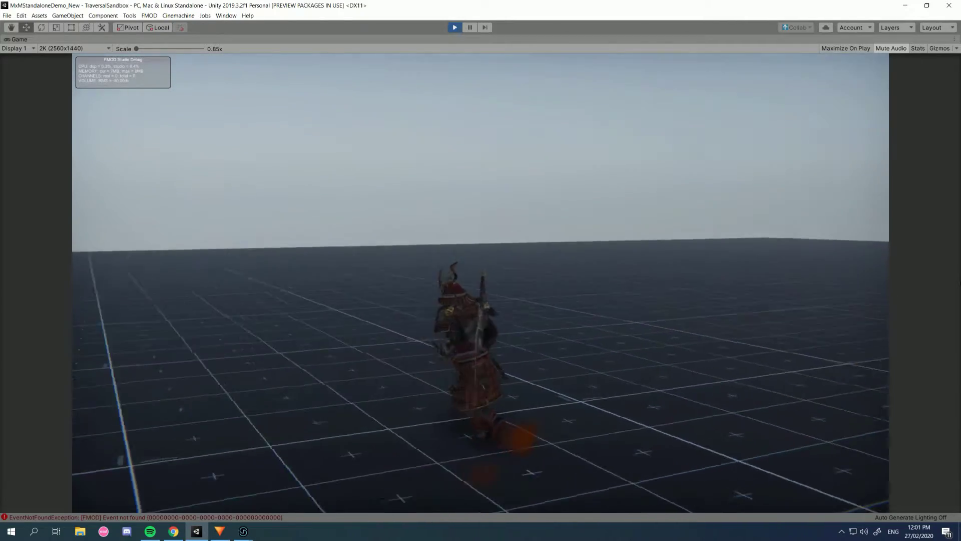
- Unmute the game audio while running the samurai around to listen to its movement, and mute it again
click(894, 49)
key(d)
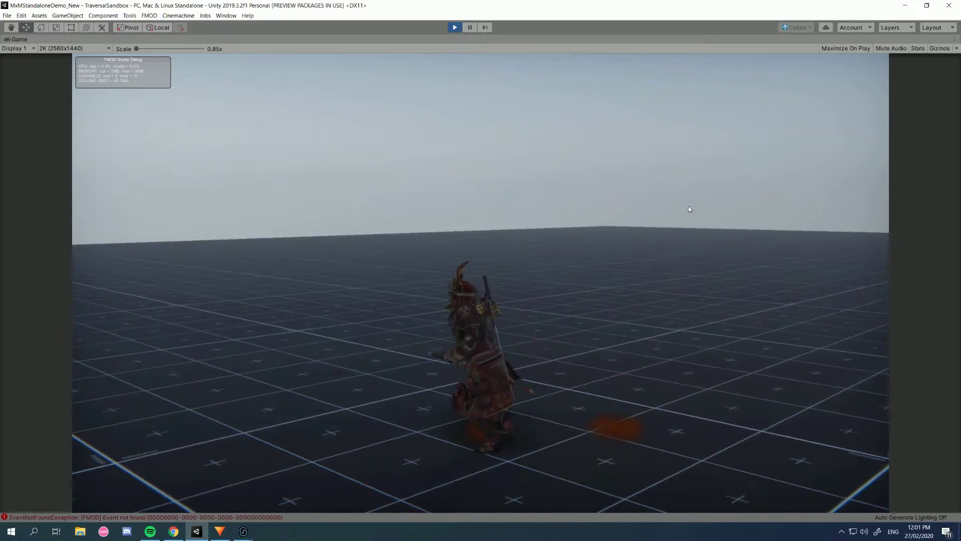
key(w)
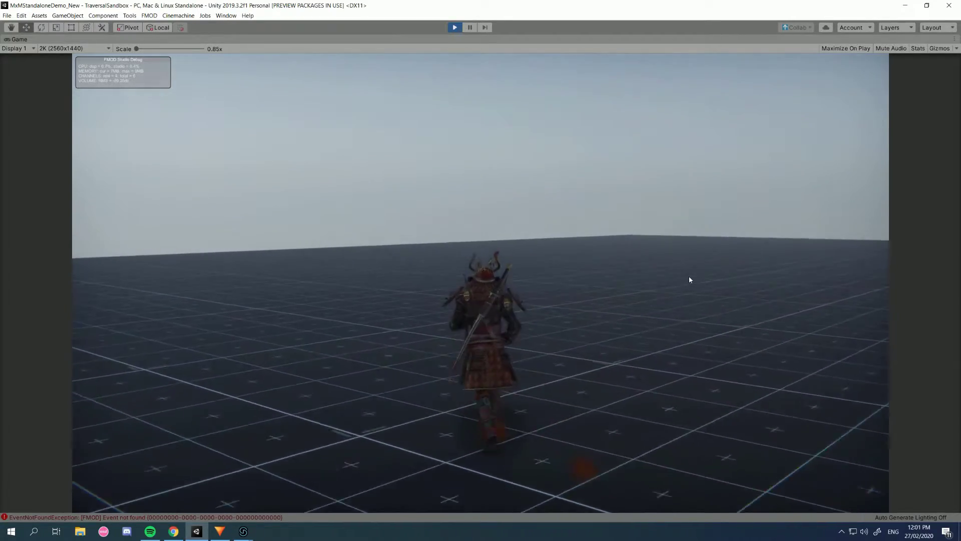
key(s)
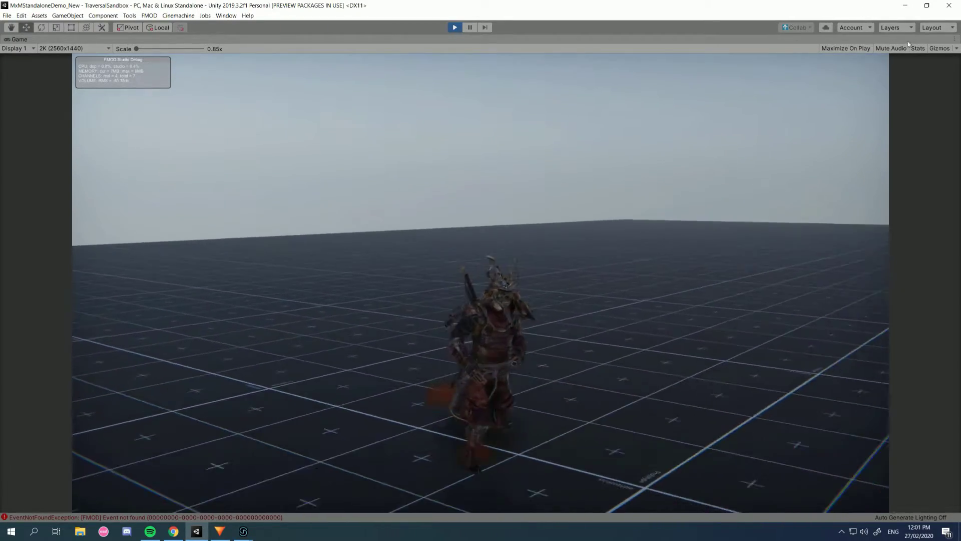
click(891, 49)
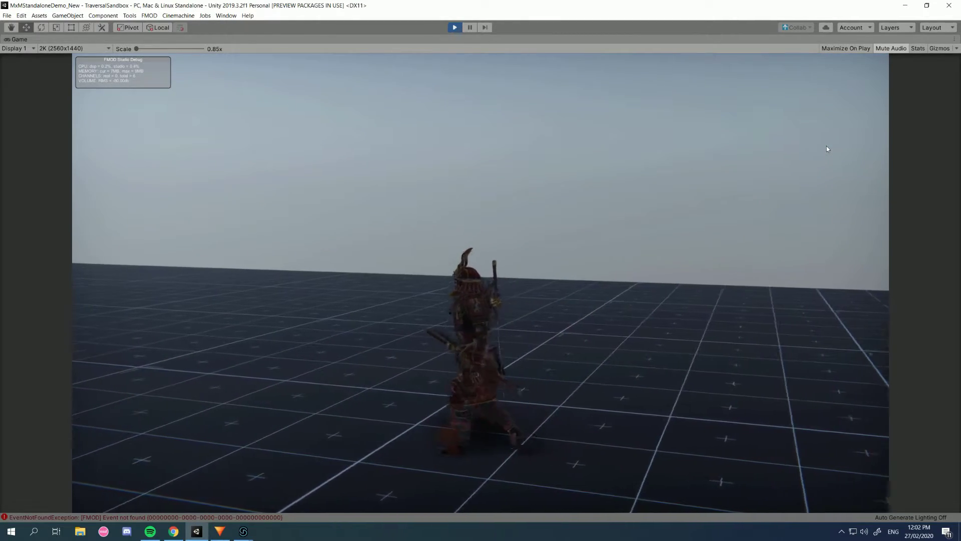
- Restore the maximized Game view to the regular editor layout
click(955, 40)
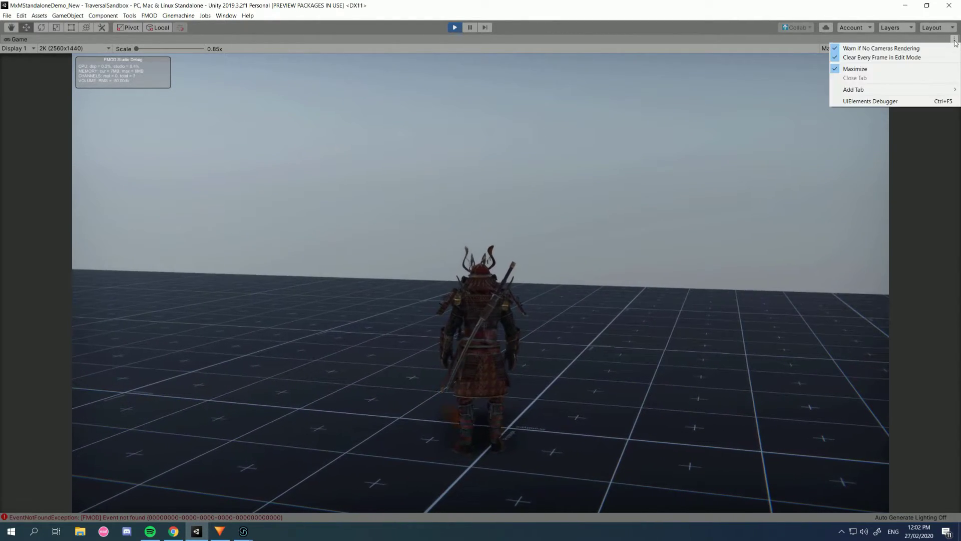
click(894, 69)
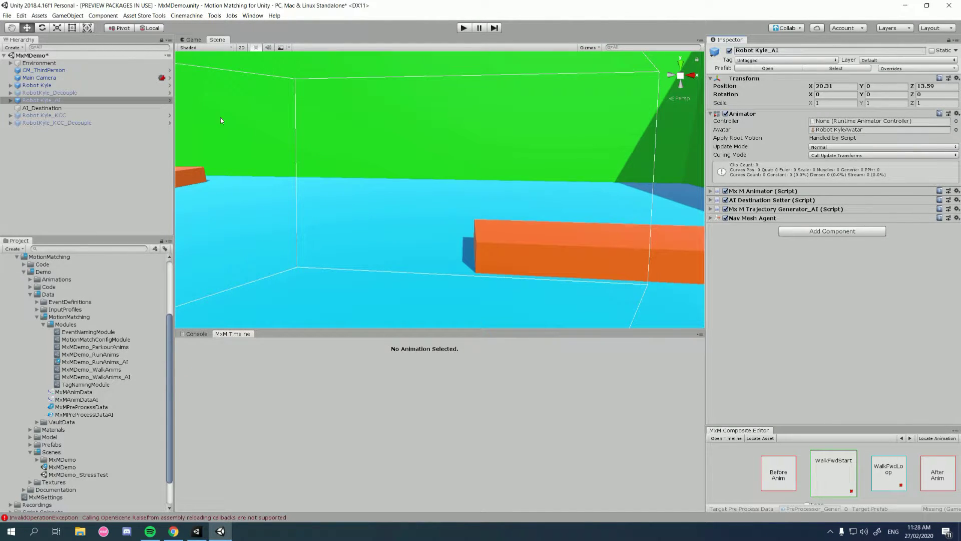
- Select Robot Kyle and examine its MxM Root Motion Applicator and Unity Controller Wrapper components
click(53, 85)
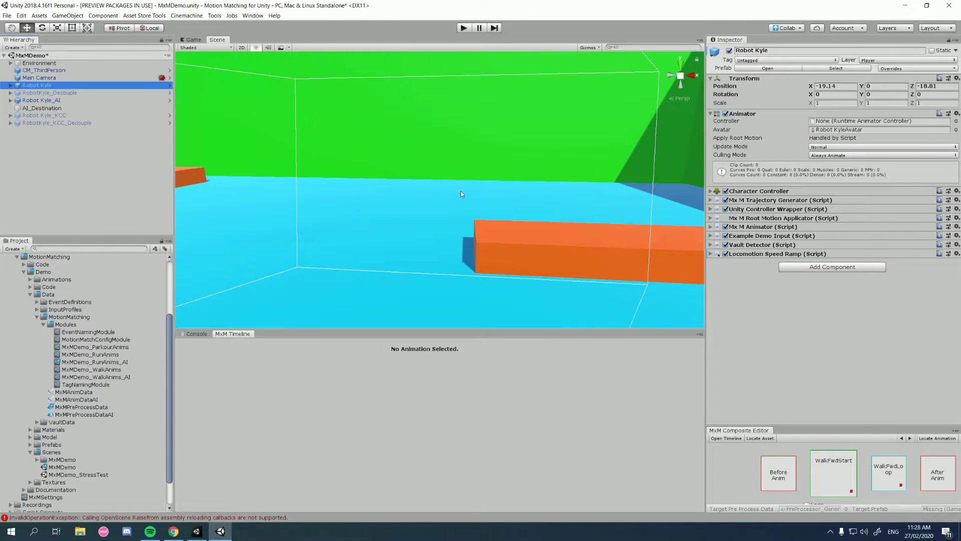
click(710, 218)
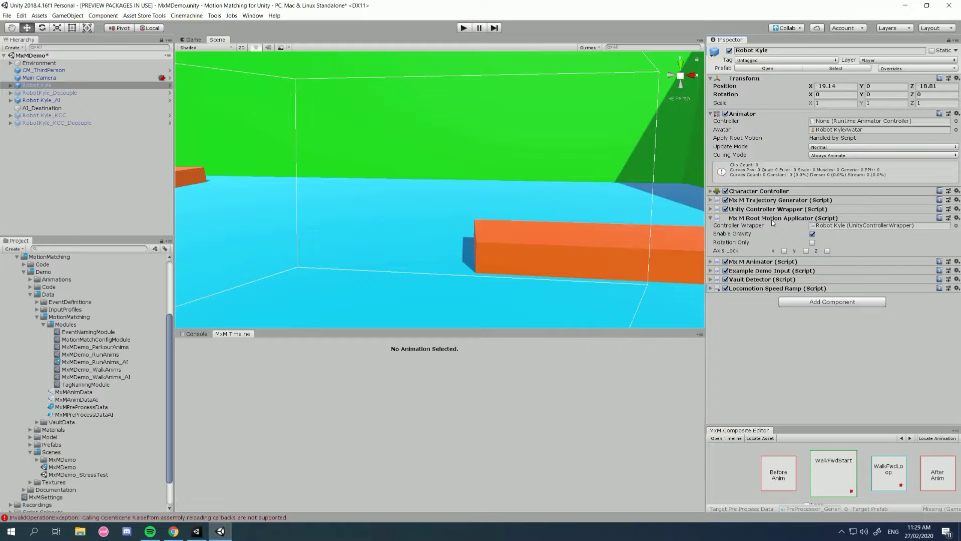
click(711, 210)
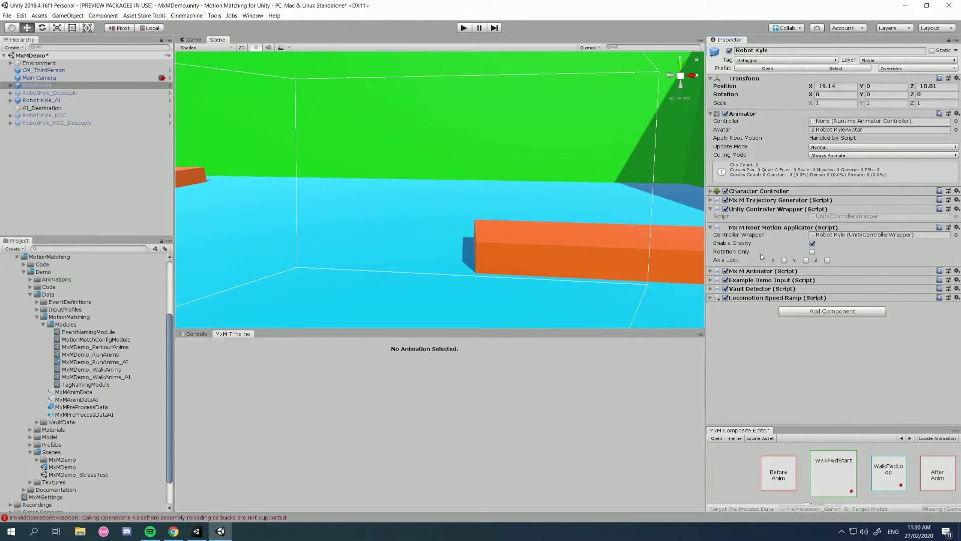
mouse_move(761, 257)
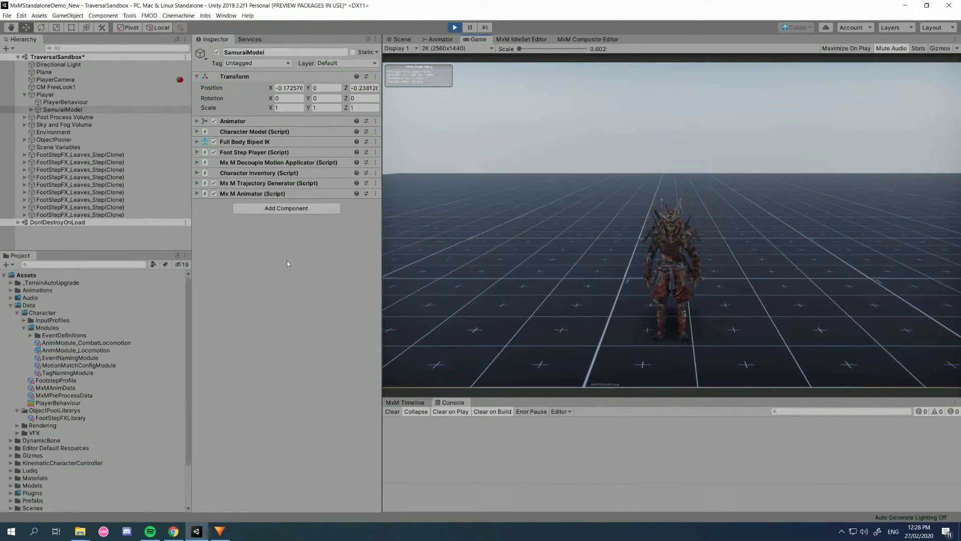
- Expand the MxM Animator component on SamuraiModel, examine its options and test the running character
click(197, 194)
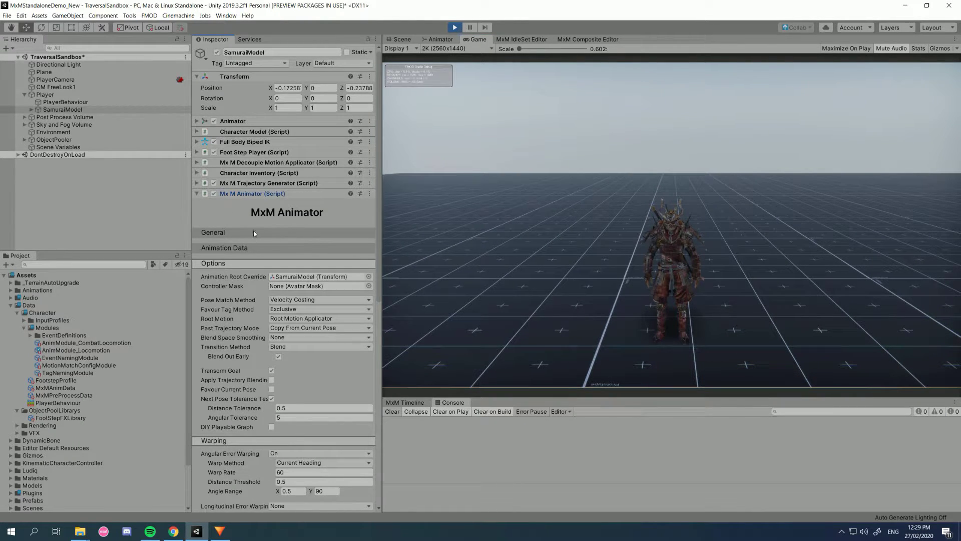
scroll(283, 257, down, 4)
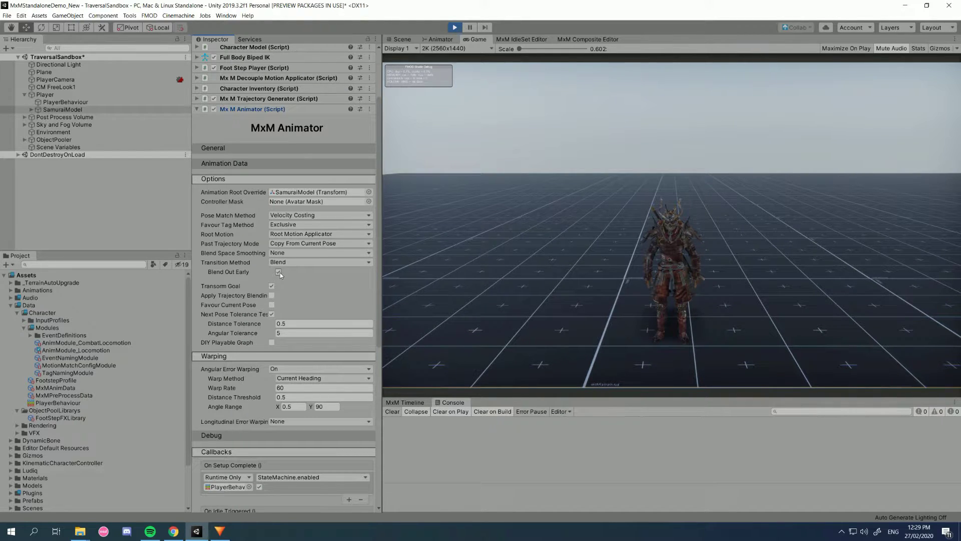
click(659, 197)
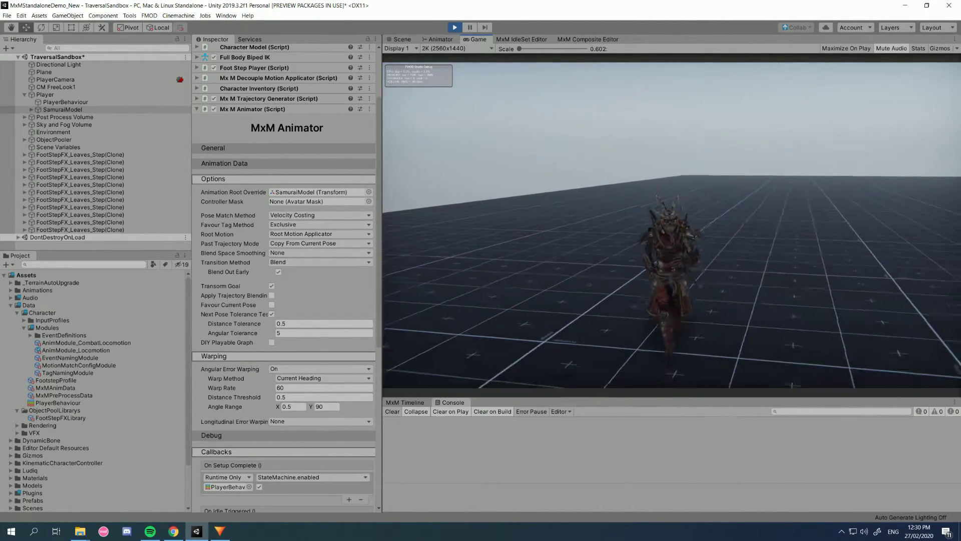
click(62, 109)
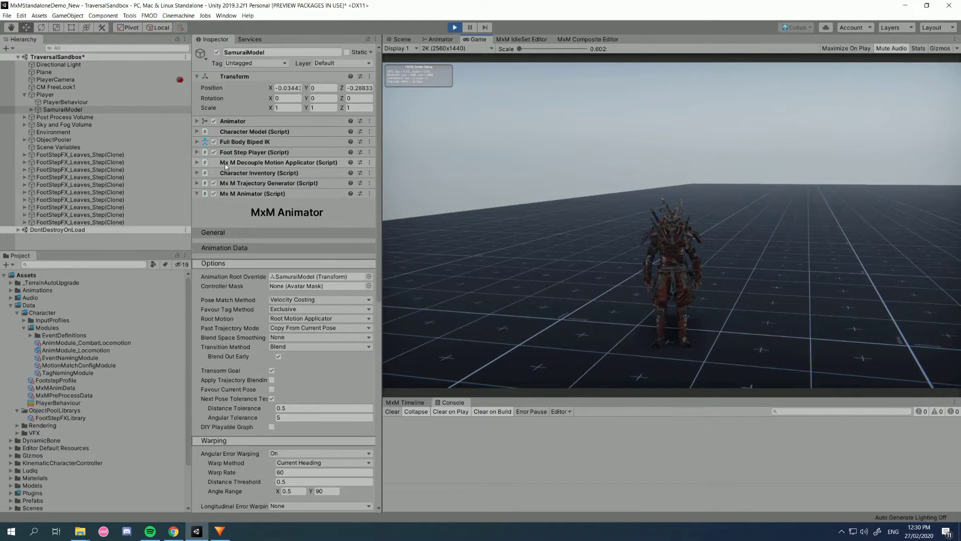
- Select PlayerBehaviour, examine the Speed Downgrade Time of its Locomotion Speed Ramp, and collapse that component
click(59, 102)
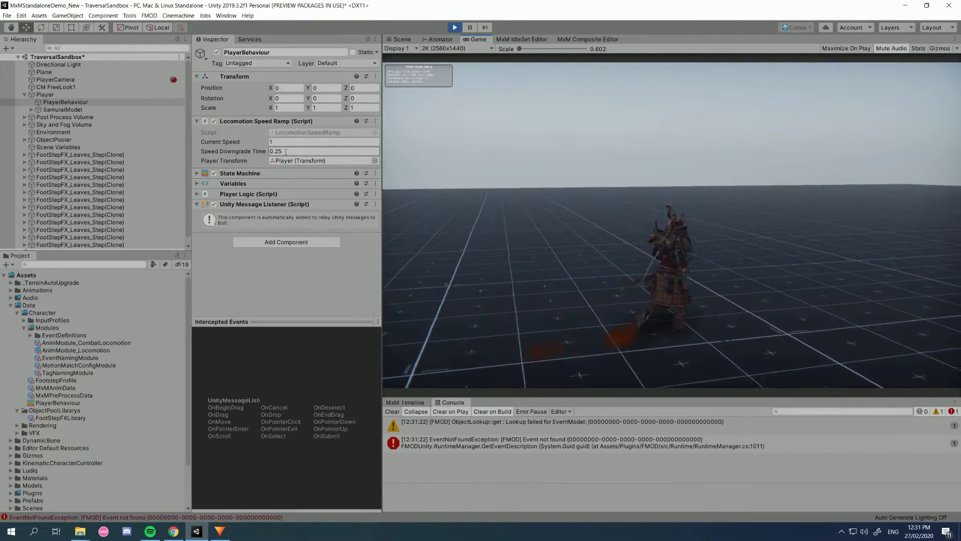
click(268, 152)
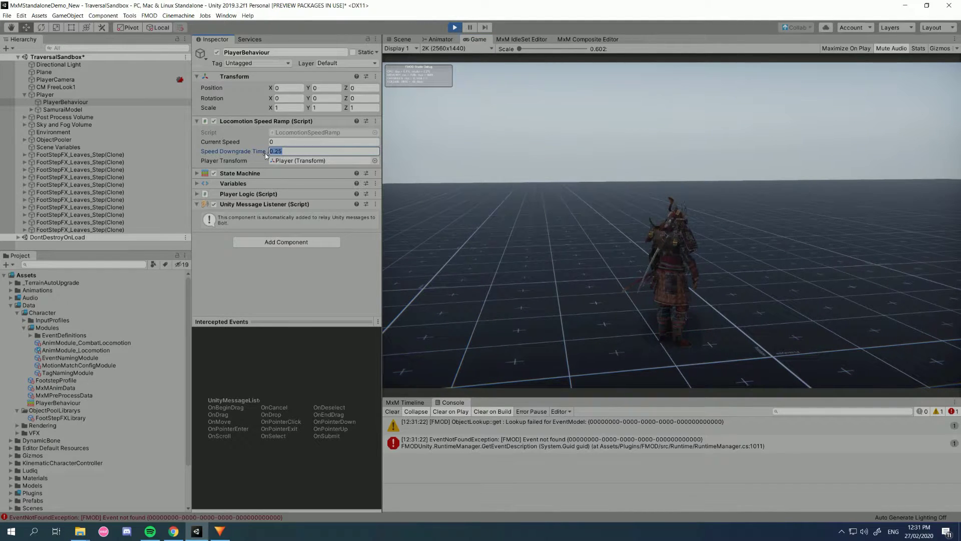
click(205, 122)
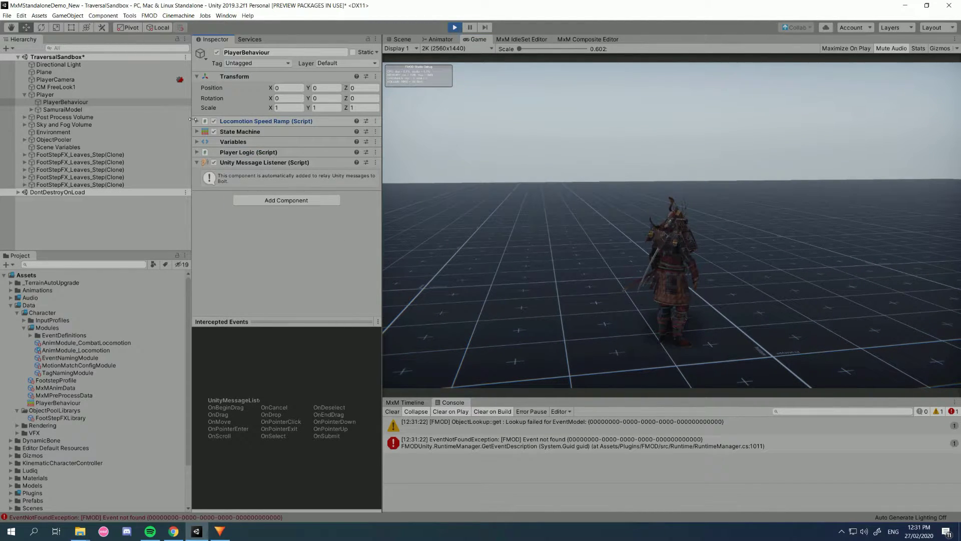
- Clear the console and view the Favour Tag Method choices in SamuraiModel's MxM Animator options
click(53, 110)
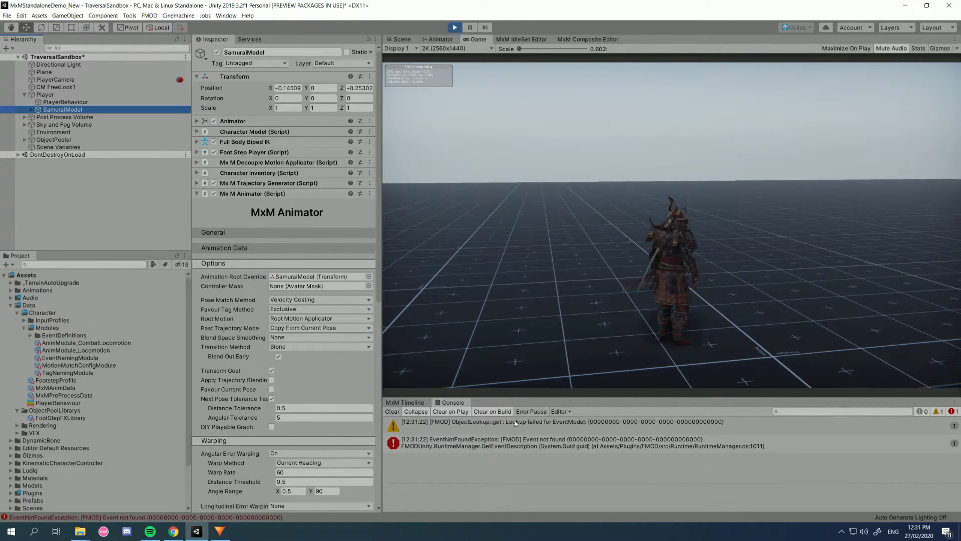
click(392, 412)
scroll(304, 311, down, 3)
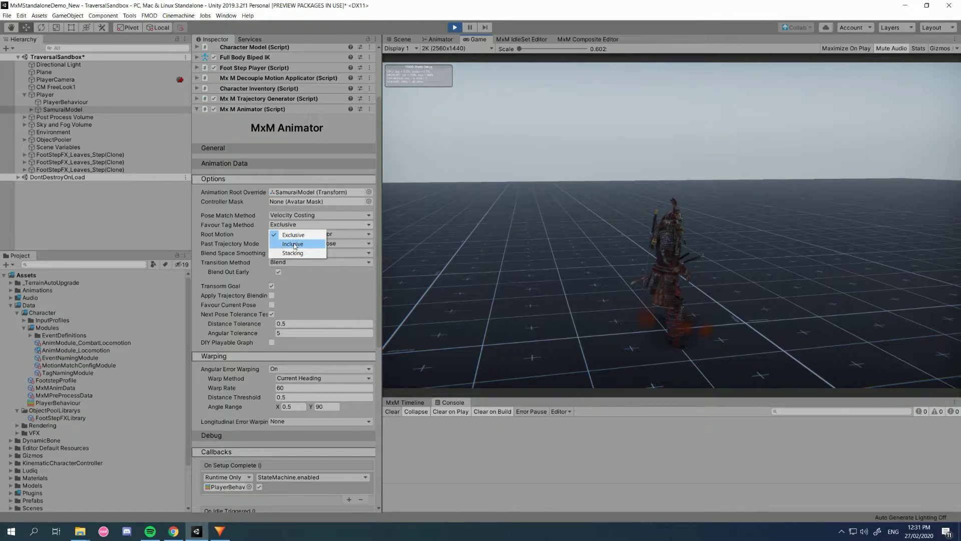
click(489, 246)
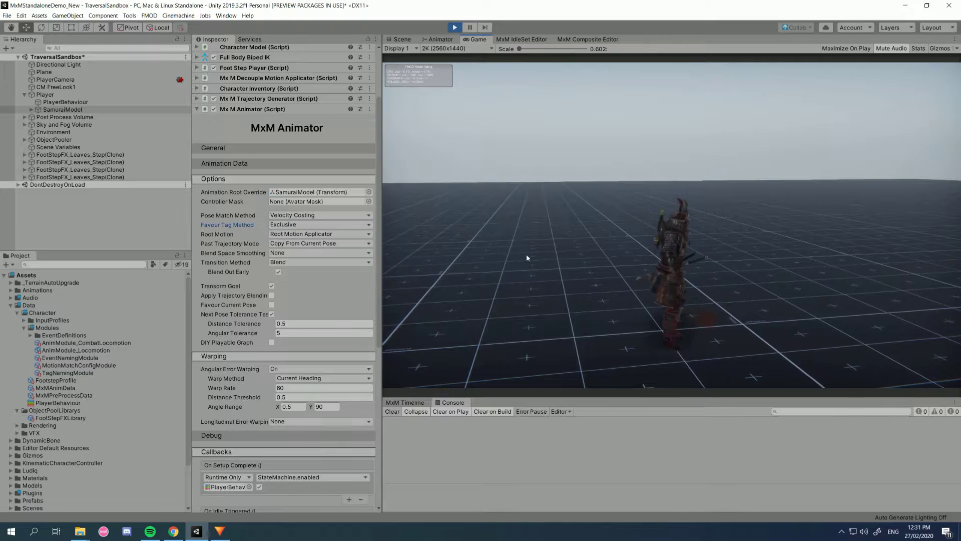
- Run the samurai in different directions to examine its movement with the Exclusive favour tag method
key(w)
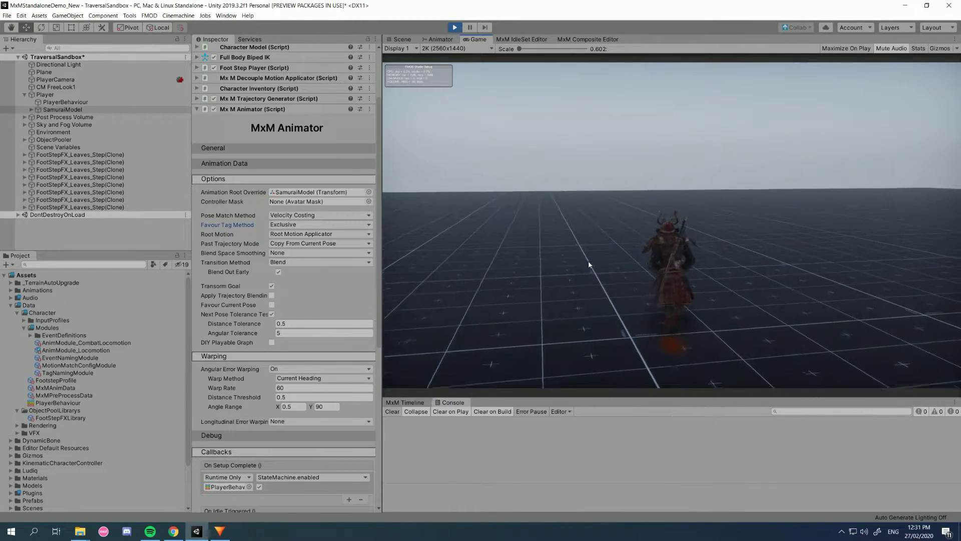
key(a)
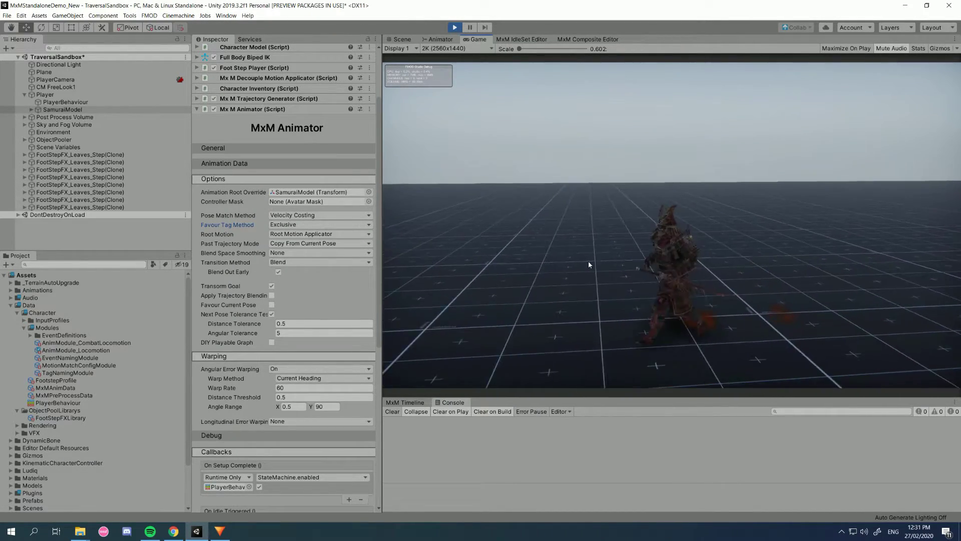
key(w)
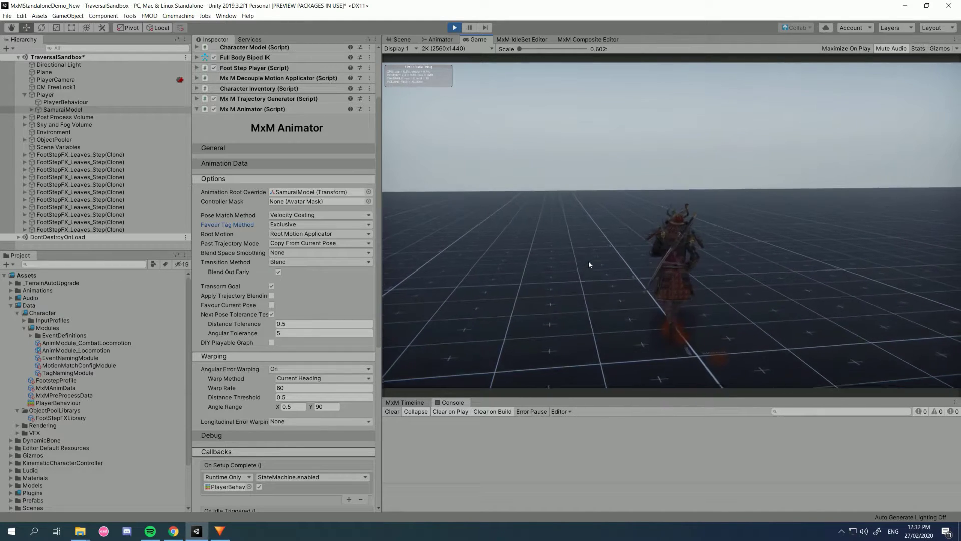
key(s)
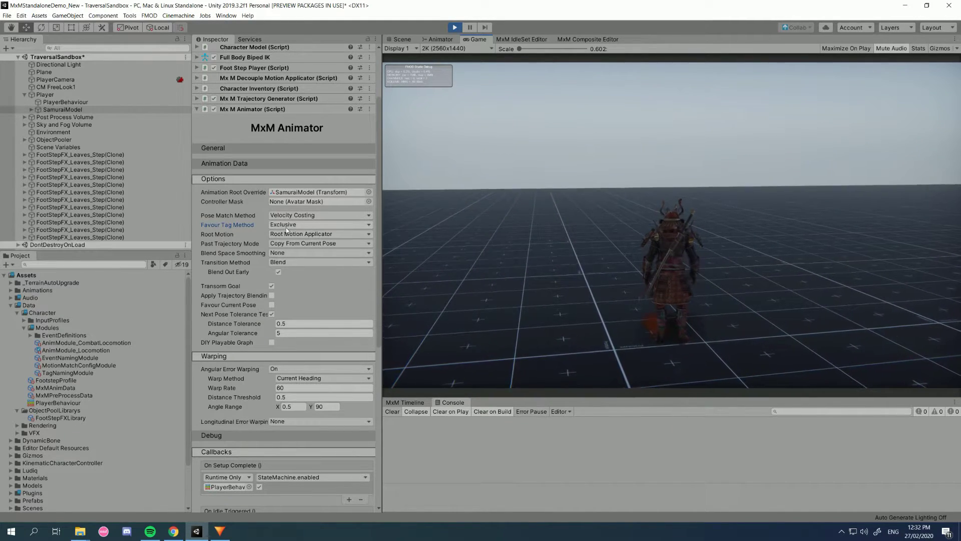
key(s)
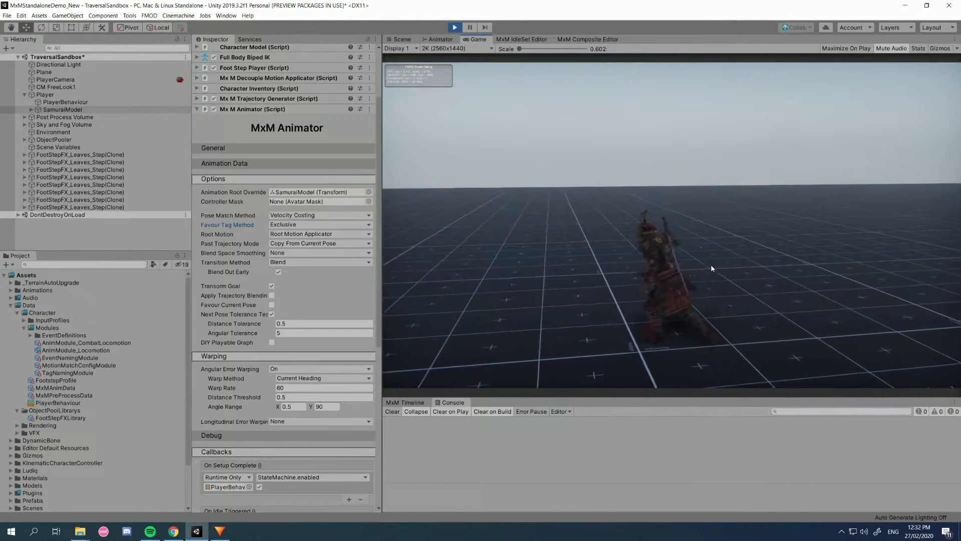
key(w)
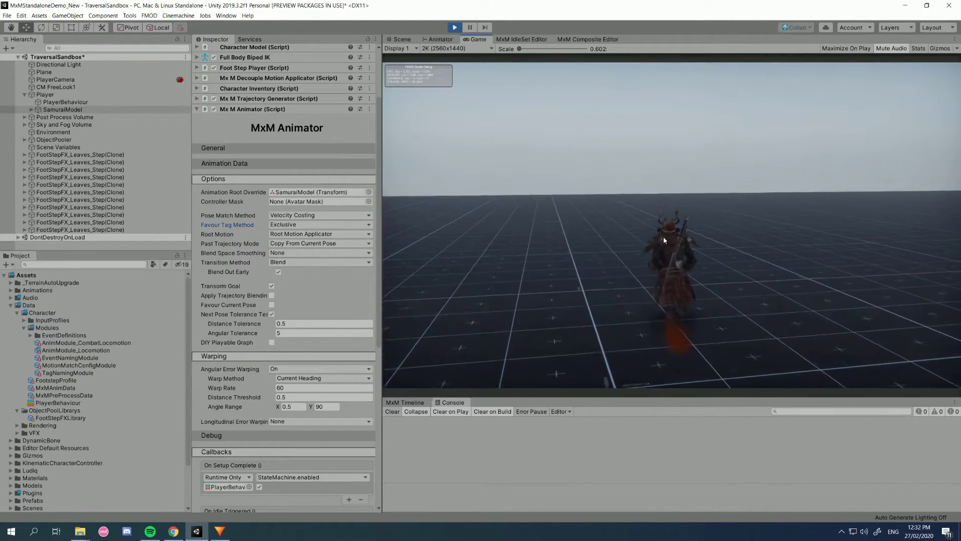
- Try the Inclusive favour tag method on the MxM Animator and switch it back to Exclusive
click(296, 225)
click(293, 244)
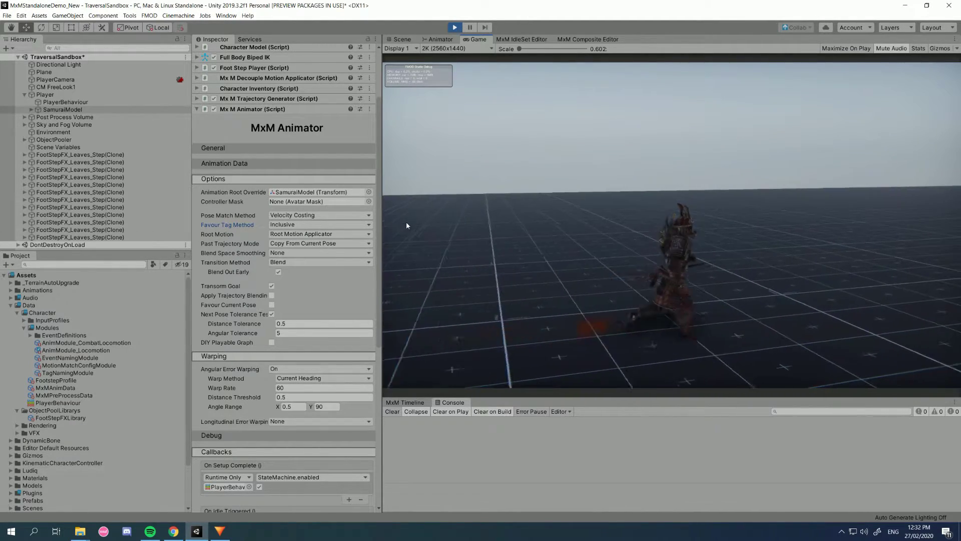
click(320, 224)
click(307, 244)
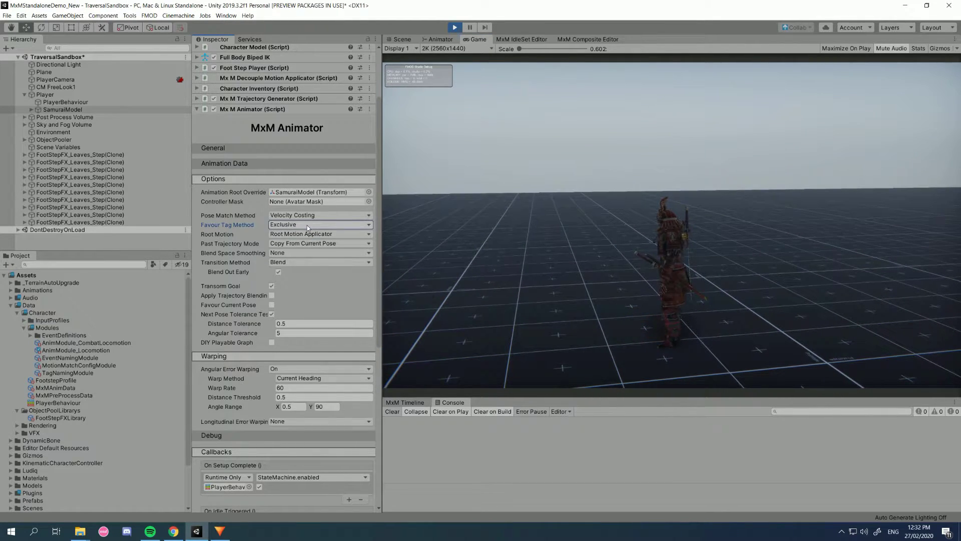
- Set the MxM Animator's Favour Tag Method to Stacking
click(307, 225)
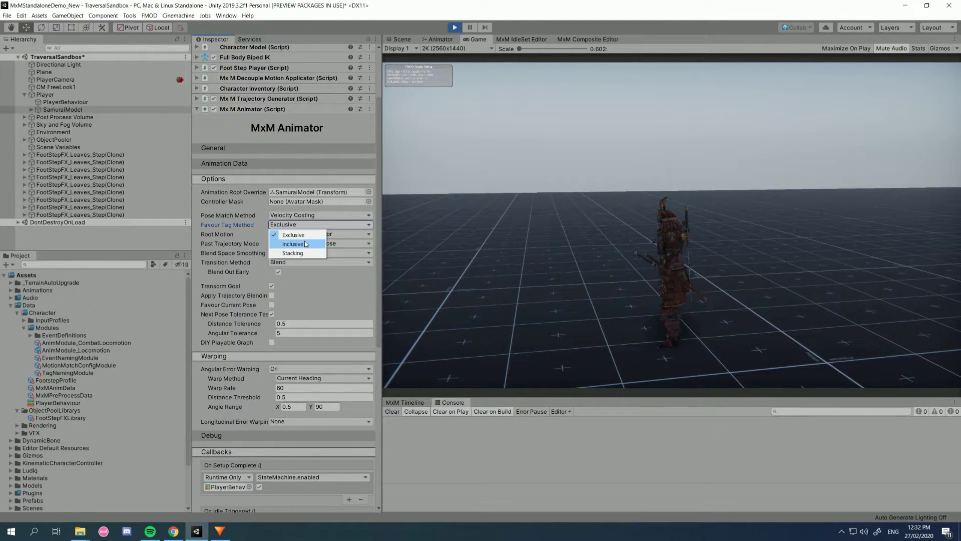
click(328, 227)
click(338, 226)
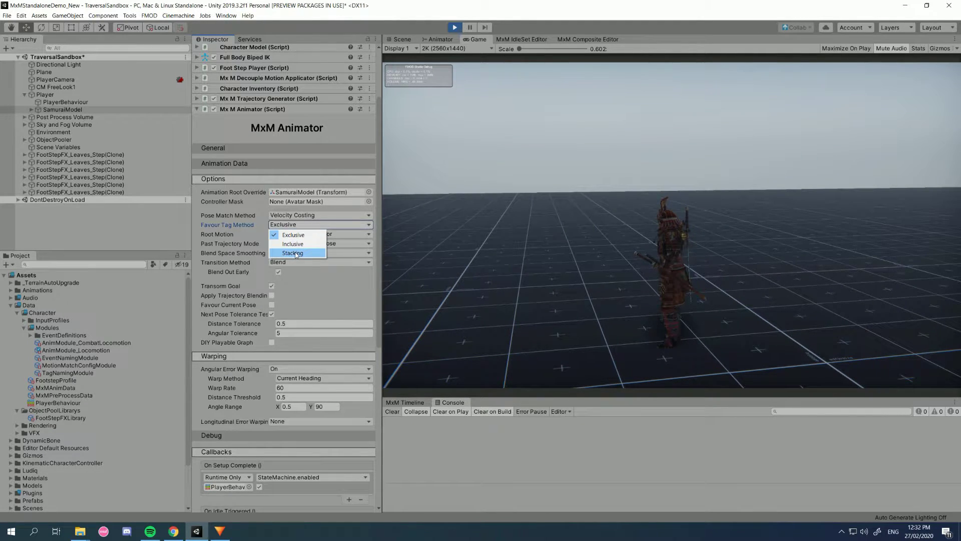
click(296, 254)
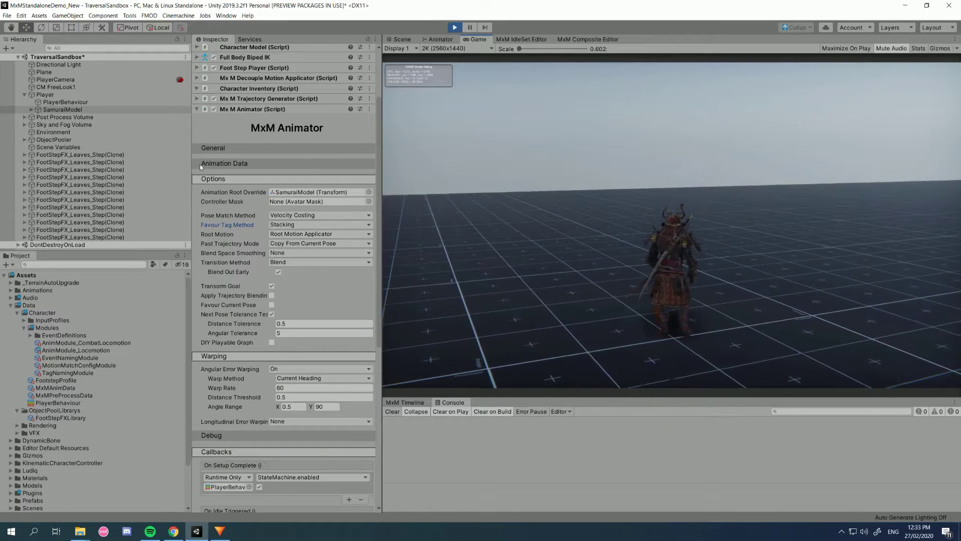
- View the Angular Error Warping choices in the MxM Animator, keep it On, and run the samurai around to examine its turning
click(226, 179)
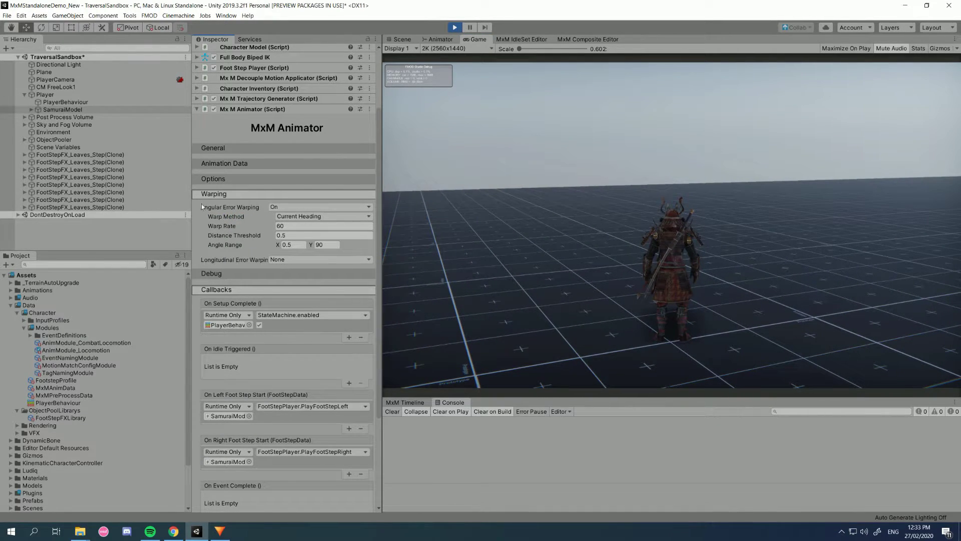
click(294, 207)
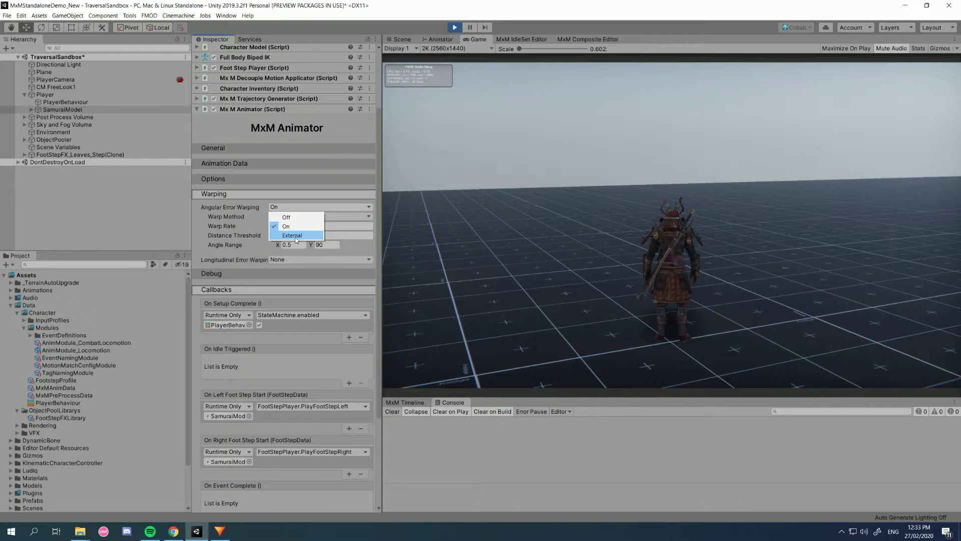
click(292, 206)
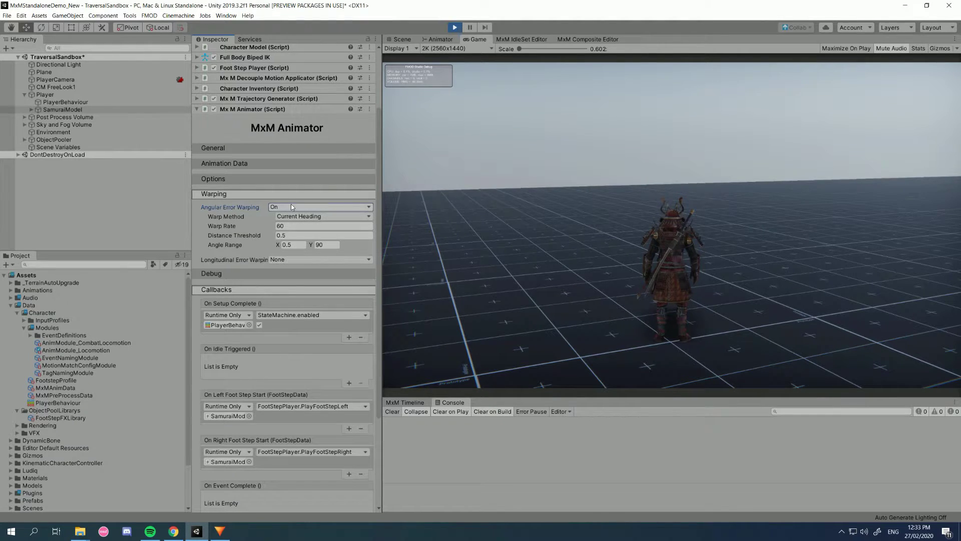
click(508, 217)
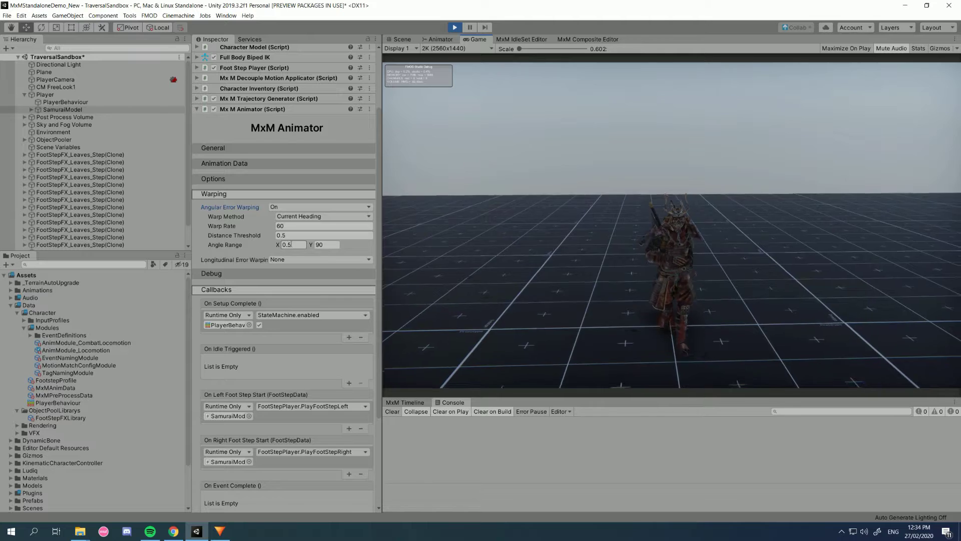
- Set the MxM Animator's warping Angle Range to X 0 and Y 90
click(294, 244)
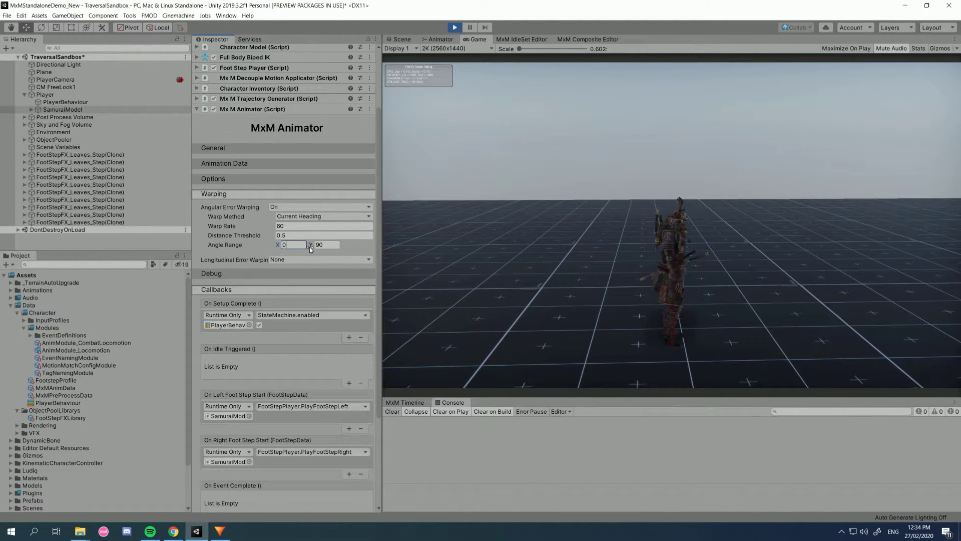
text(0)
click(323, 245)
text(90)
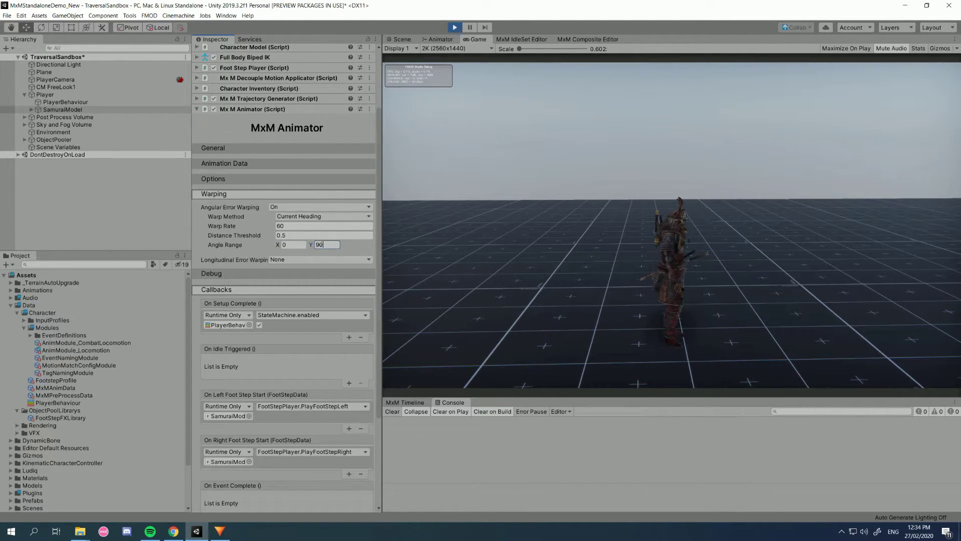
- Set the warping Angle Range's X value to 5 and collapse the Warping section
double_click(322, 246)
click(291, 244)
text(5)
click(292, 247)
click(234, 196)
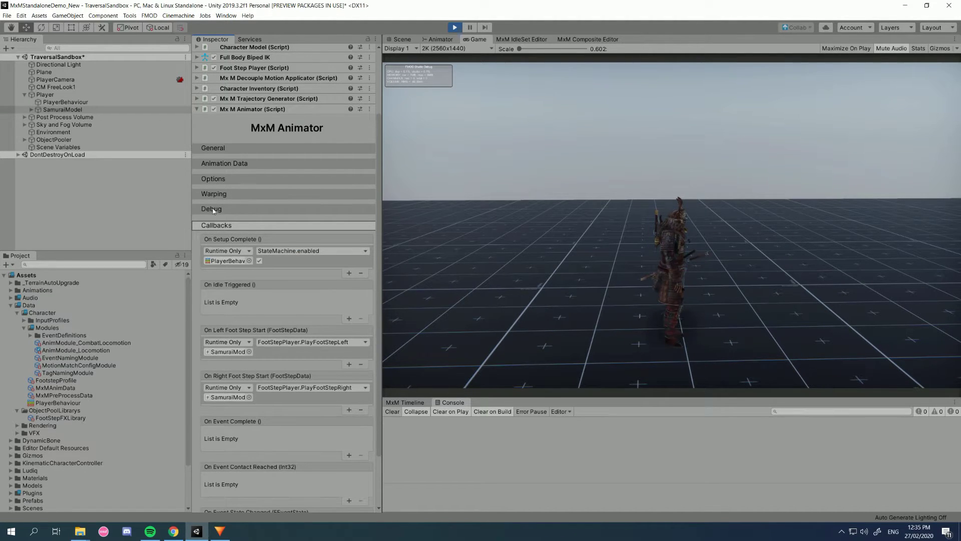
- Review the MxM Animator's callbacks and the settings of the Foot Step Player component on SamuraiModel
scroll(303, 237, down, 3)
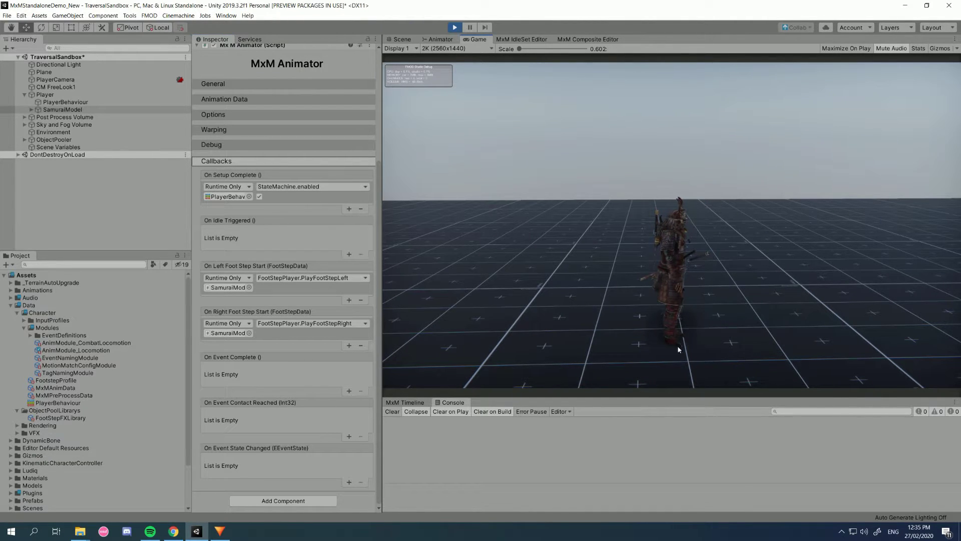
scroll(276, 149, up, 5)
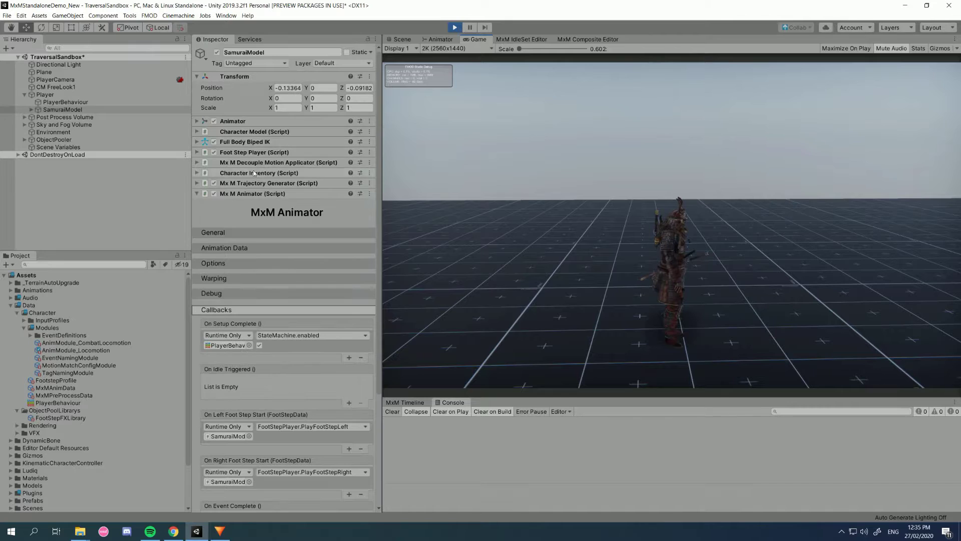
click(198, 153)
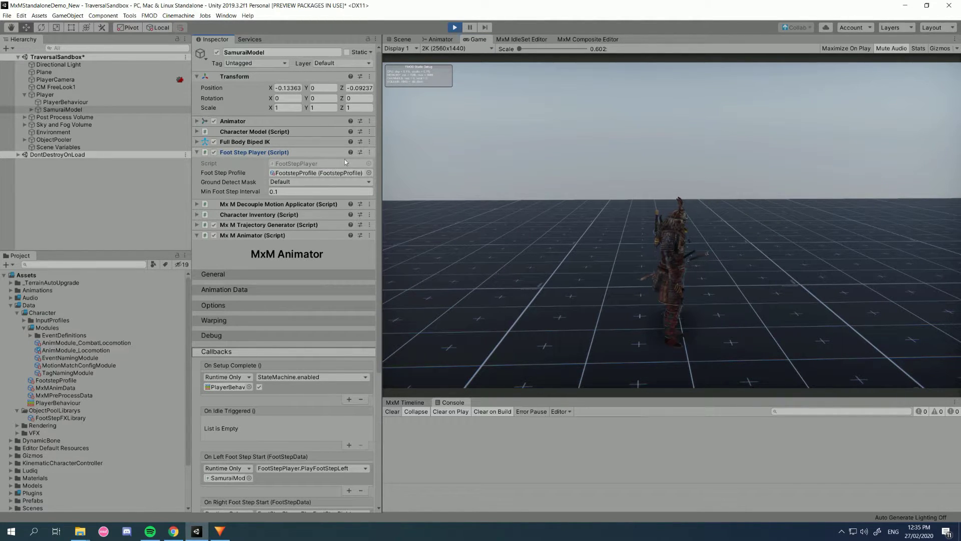
click(207, 152)
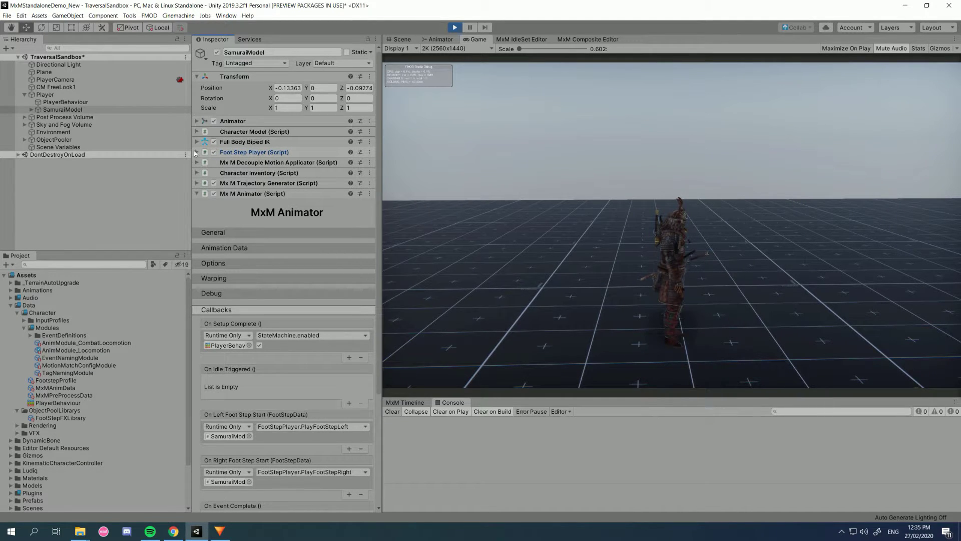
scroll(291, 230, down, 5)
scroll(301, 235, up, 2)
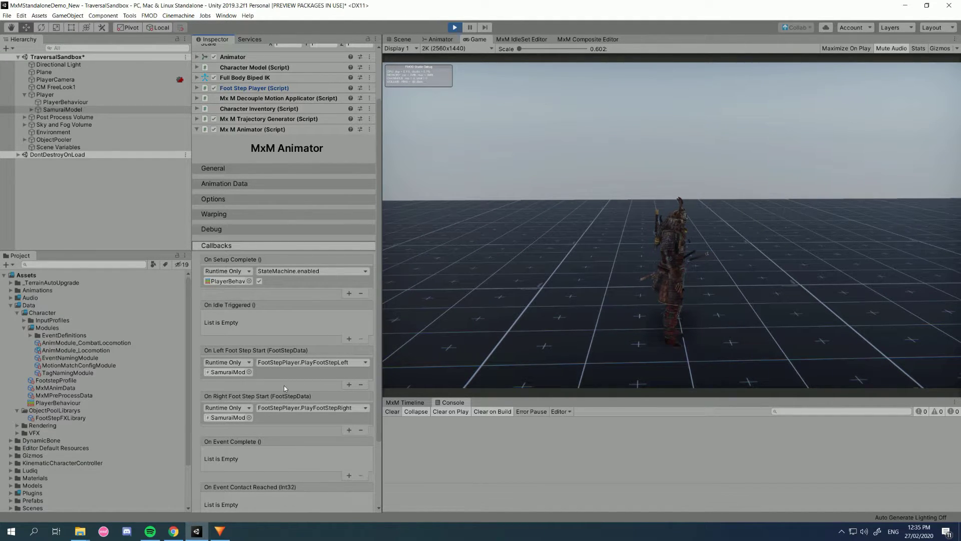
- Show the MxM Timeline with slightly more height and collapse the MxM Animator's Callbacks section
click(410, 402)
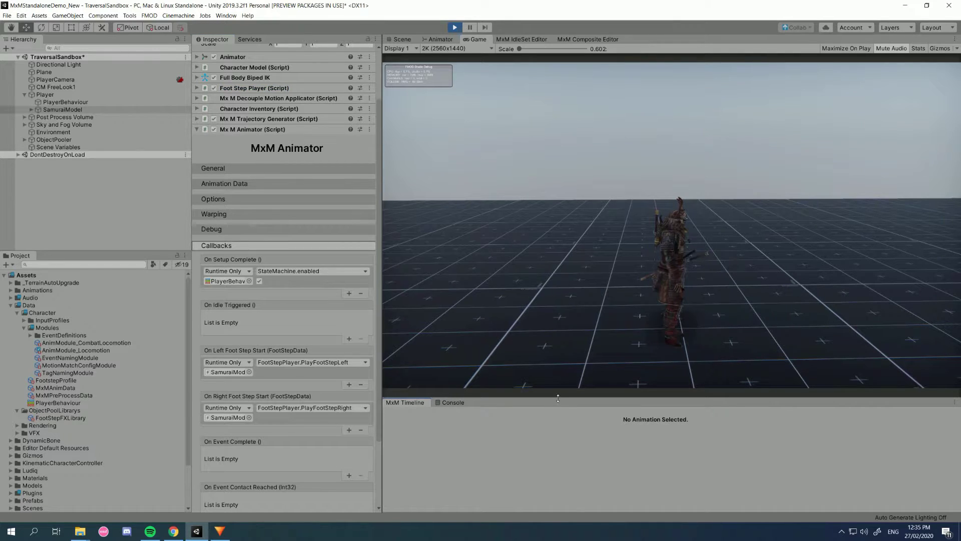
drag(560, 399, 556, 388)
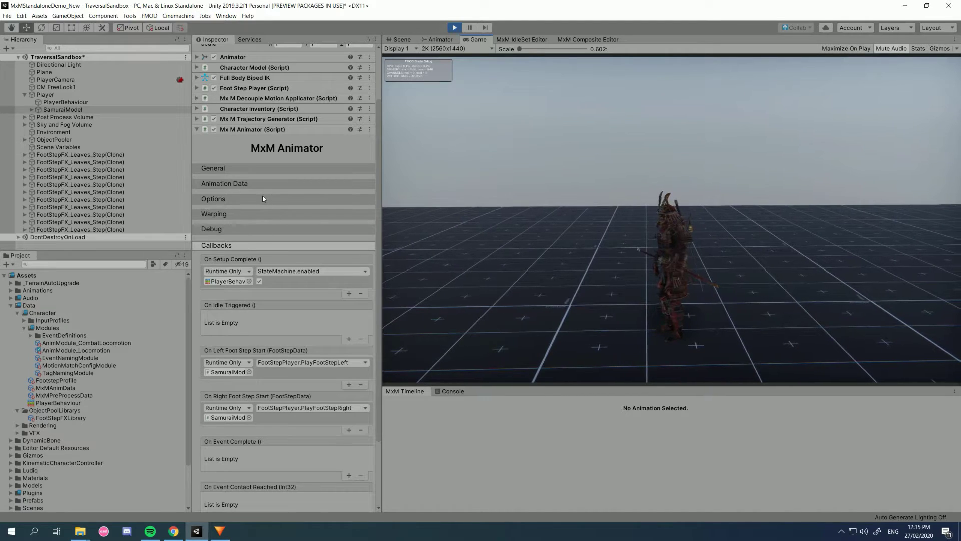
click(260, 245)
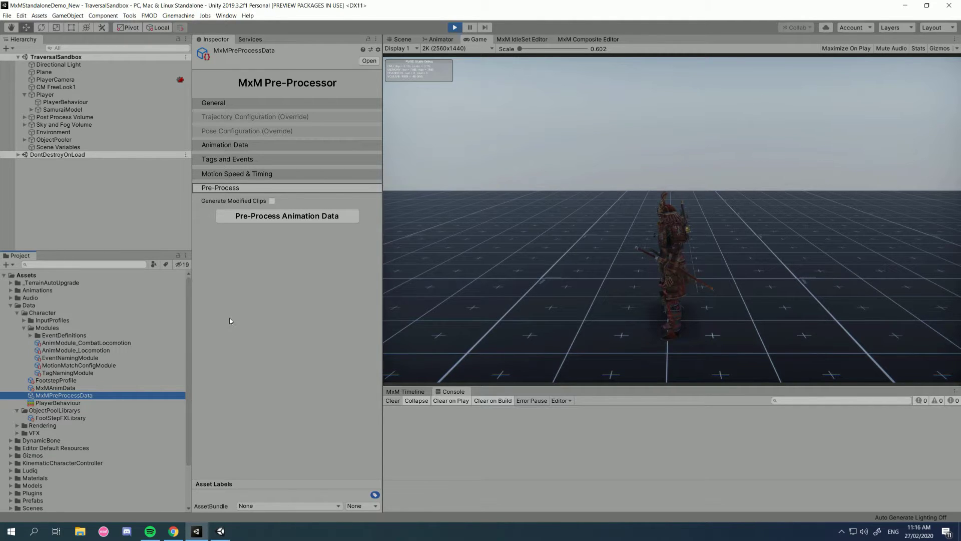
- Examine the Pre-Processor's General settings and Config Override, and view the MotionMatchConfigModule and TagNamingModule assets
click(270, 103)
click(299, 137)
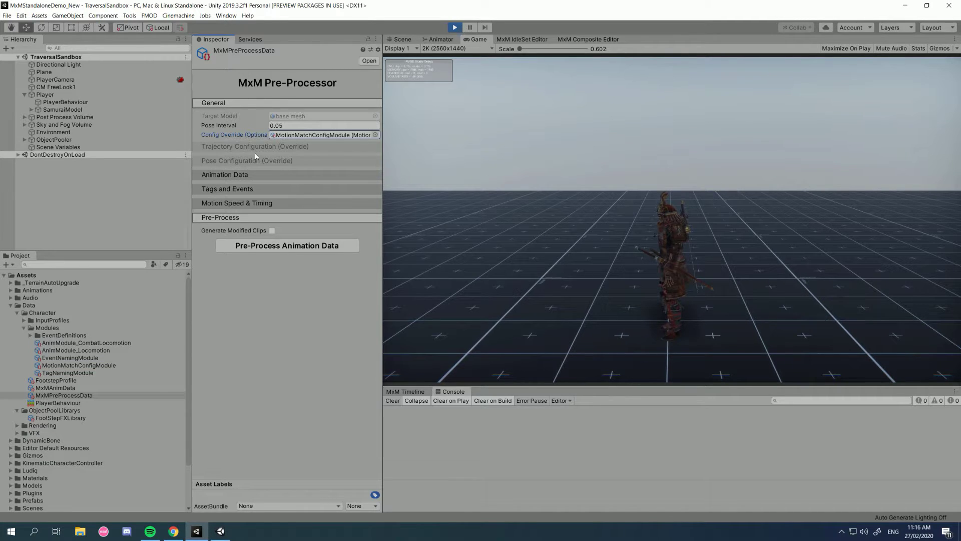
click(296, 134)
click(80, 366)
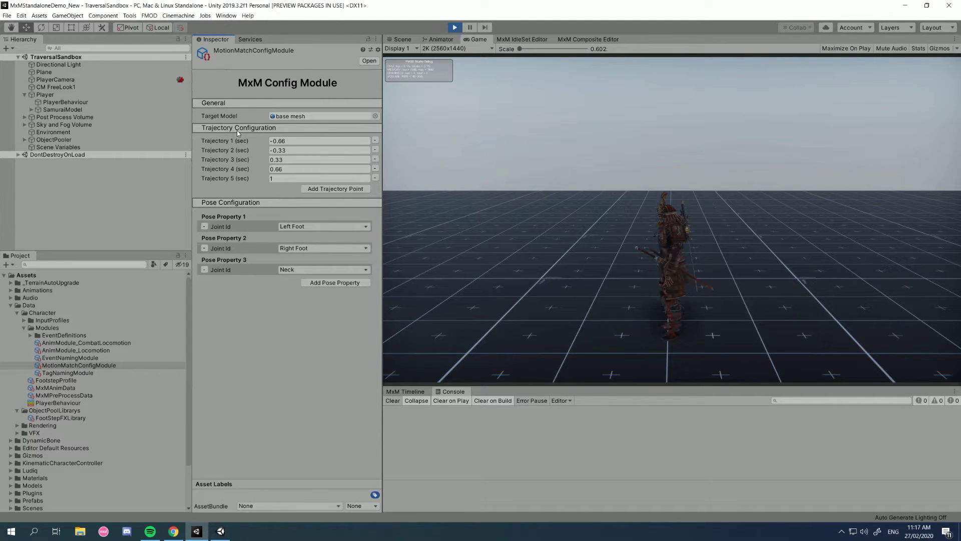
click(73, 374)
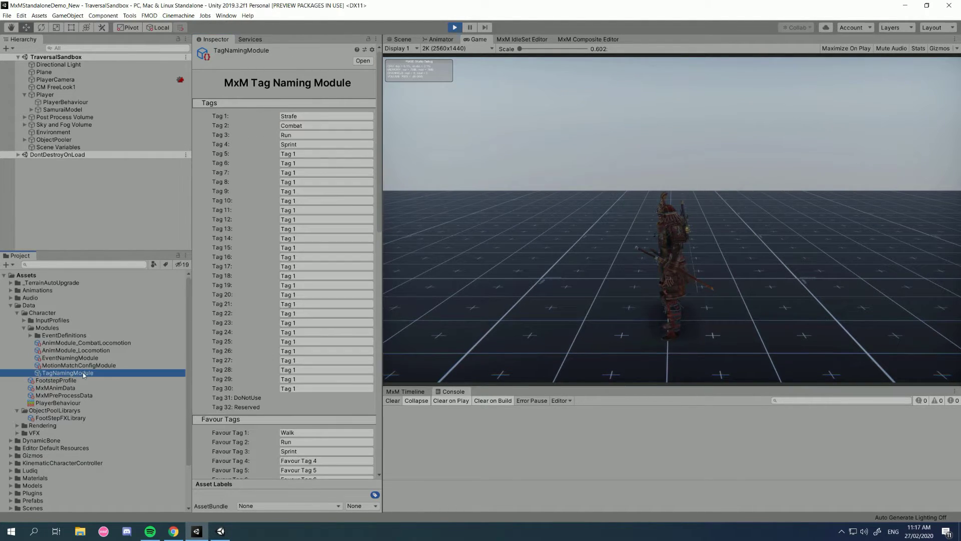
click(82, 366)
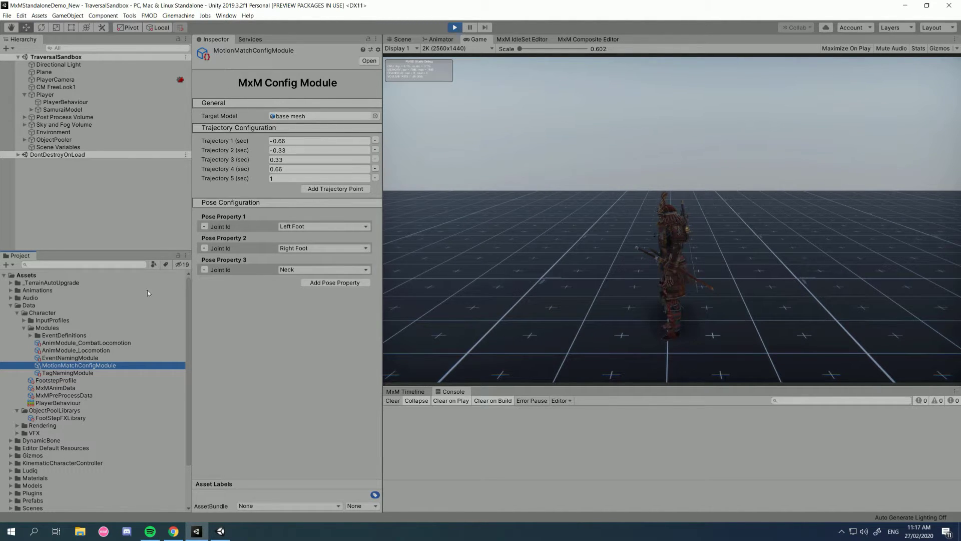
- Return to MxMPreProcessData and review the override tag and event modules under Tags and Events
click(62, 395)
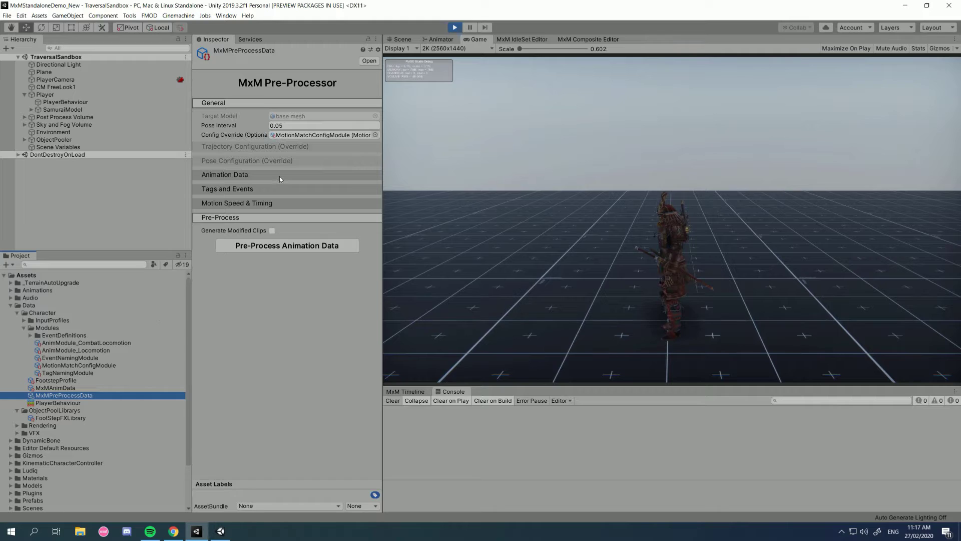
click(304, 135)
click(257, 173)
click(254, 175)
click(243, 190)
click(297, 211)
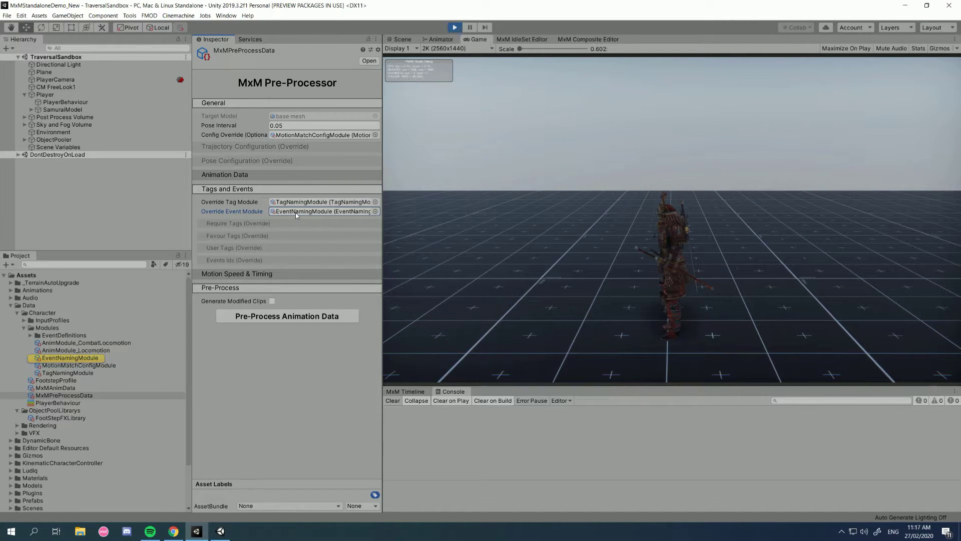
click(272, 190)
- Review the Modules, Composites, Idle Sets and Blend Spaces in MxMPreProcessData's Animation Data, leaving only the Modules list expanded
click(269, 174)
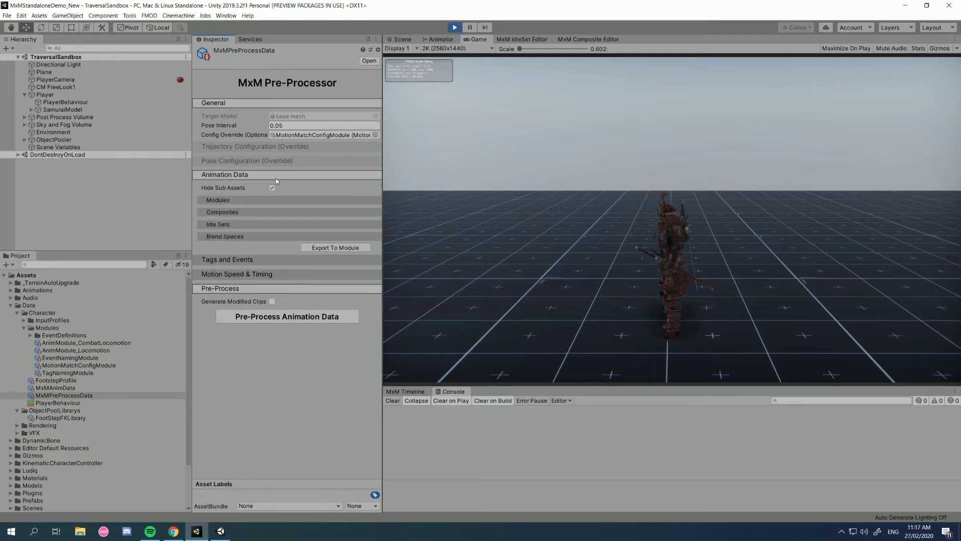
click(227, 203)
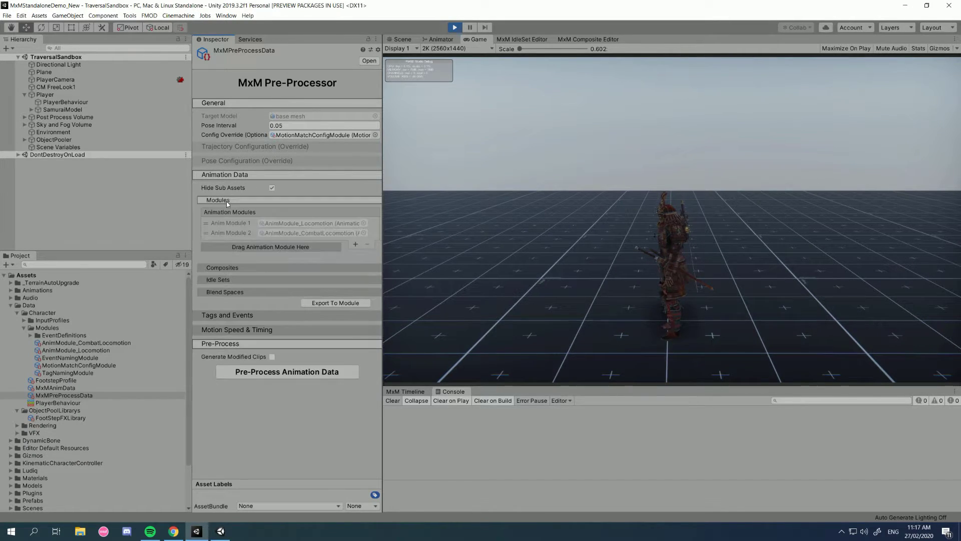
click(258, 268)
click(246, 332)
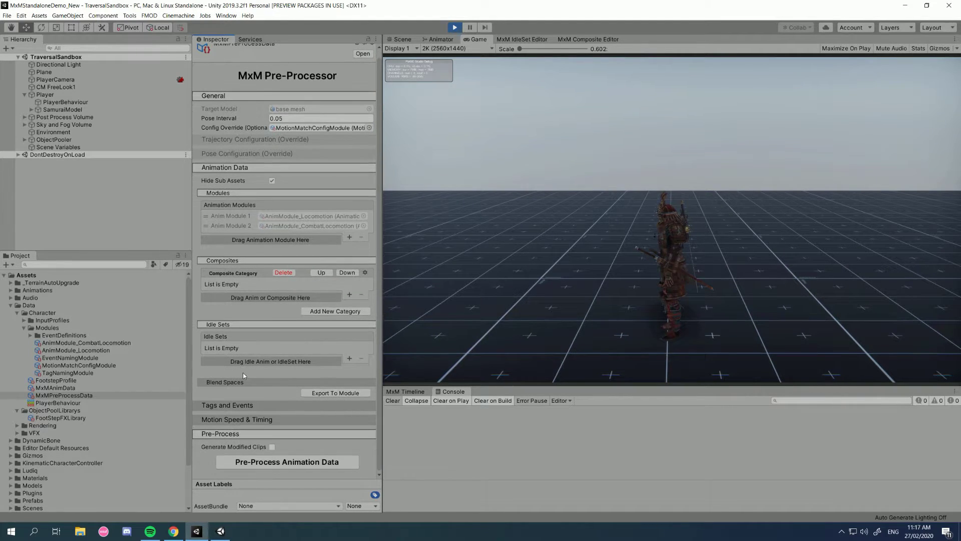
click(244, 382)
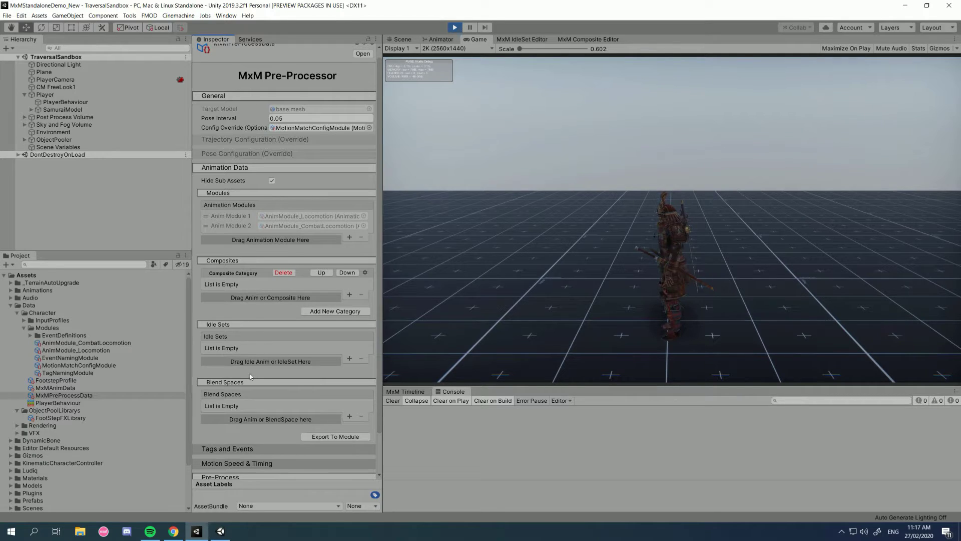
click(242, 261)
click(242, 280)
click(234, 292)
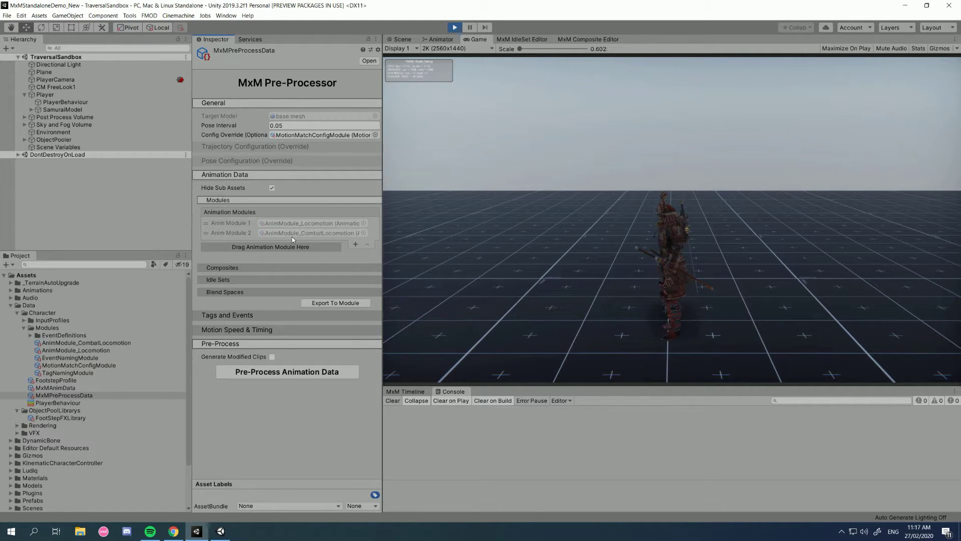
- Locate and open AnimModule_Locomotion, view its animation data, and collapse its Composites, Idle Sets and Blend Spaces sections
click(283, 223)
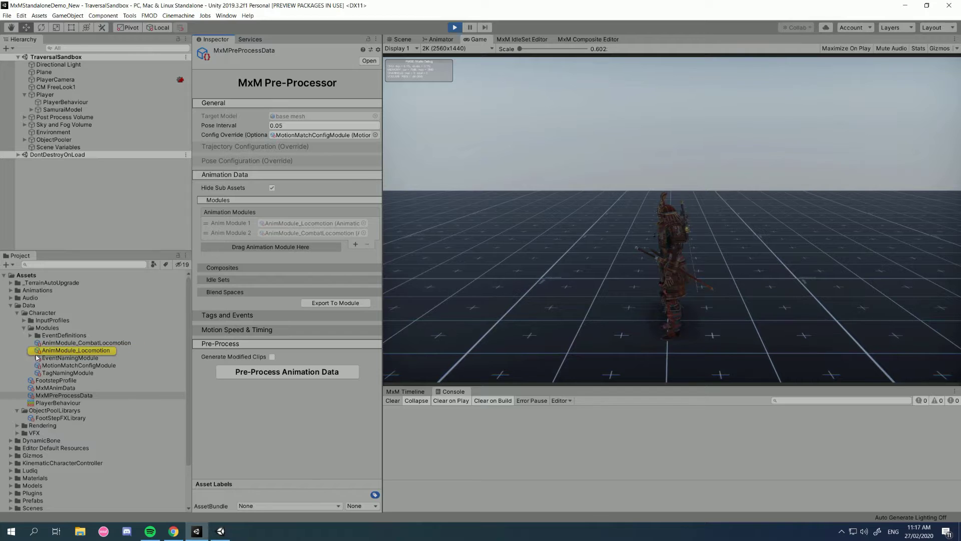
click(56, 353)
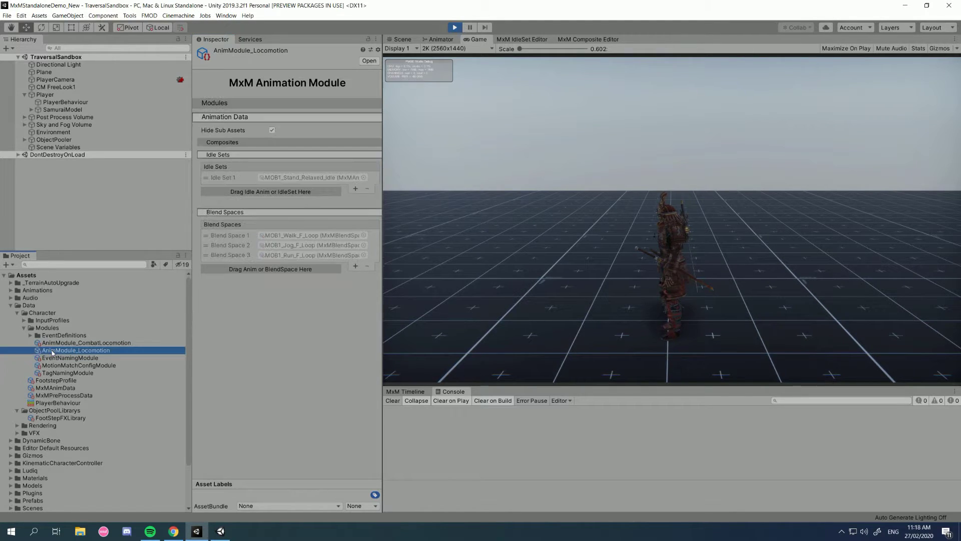
click(241, 121)
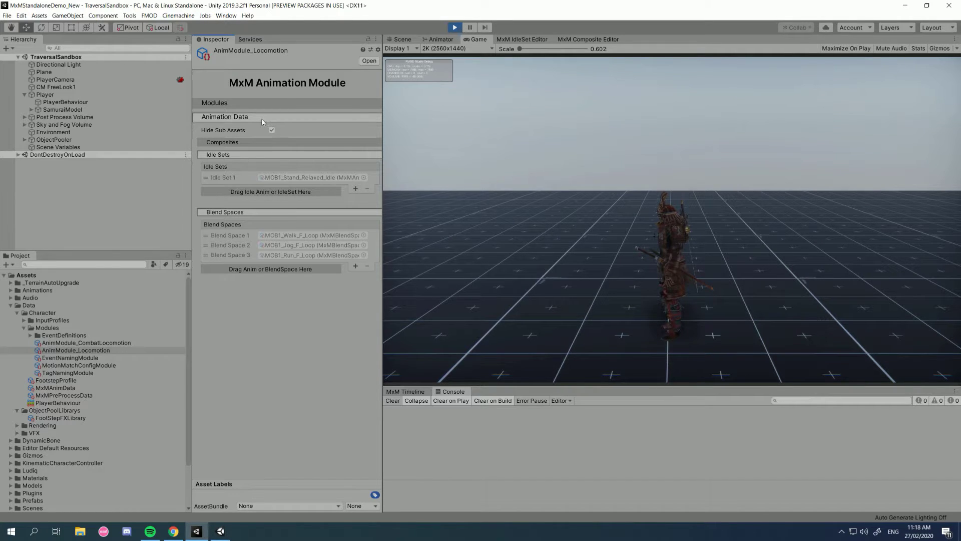
click(233, 143)
click(233, 143)
click(233, 155)
click(233, 167)
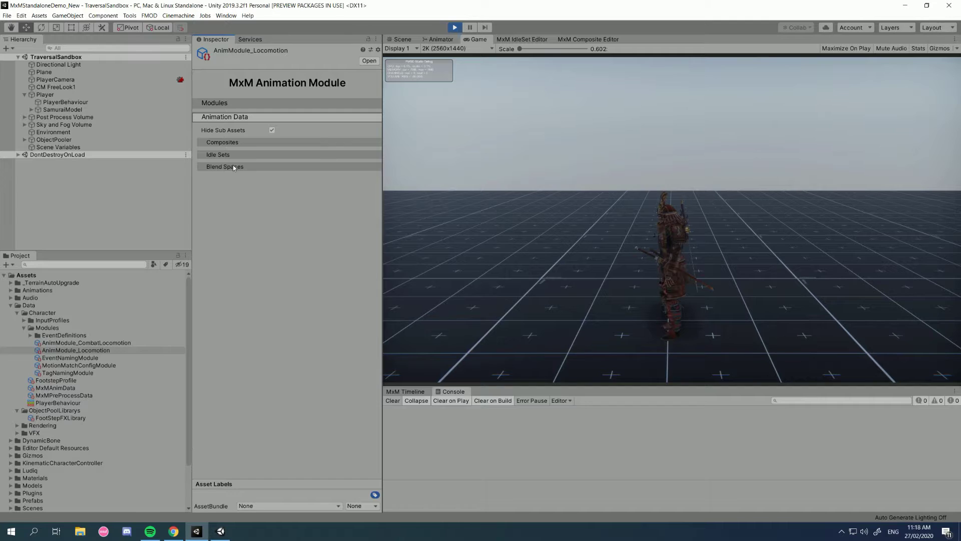
- Expand the Modules section of AnimModule_Locomotion and locate its referenced config and event modules in the project
click(229, 103)
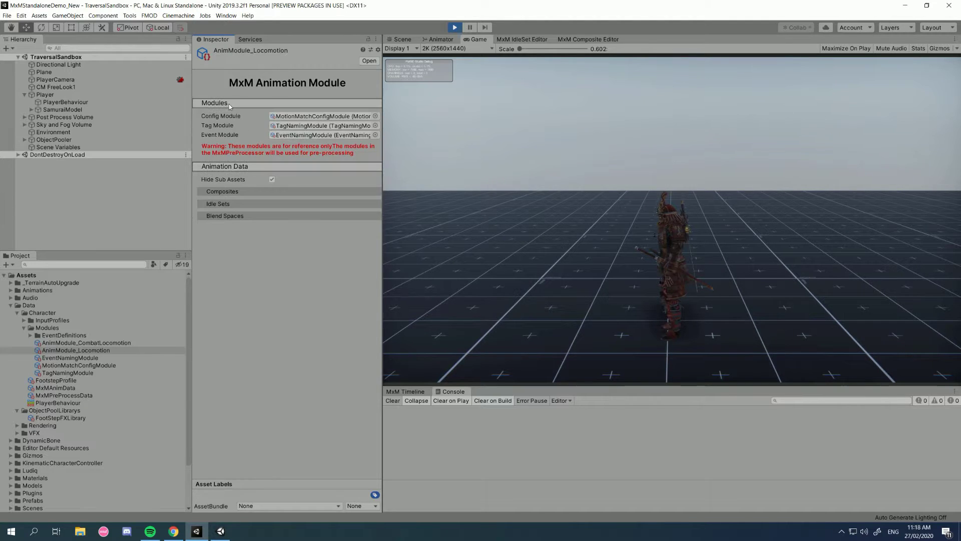
click(308, 117)
click(299, 135)
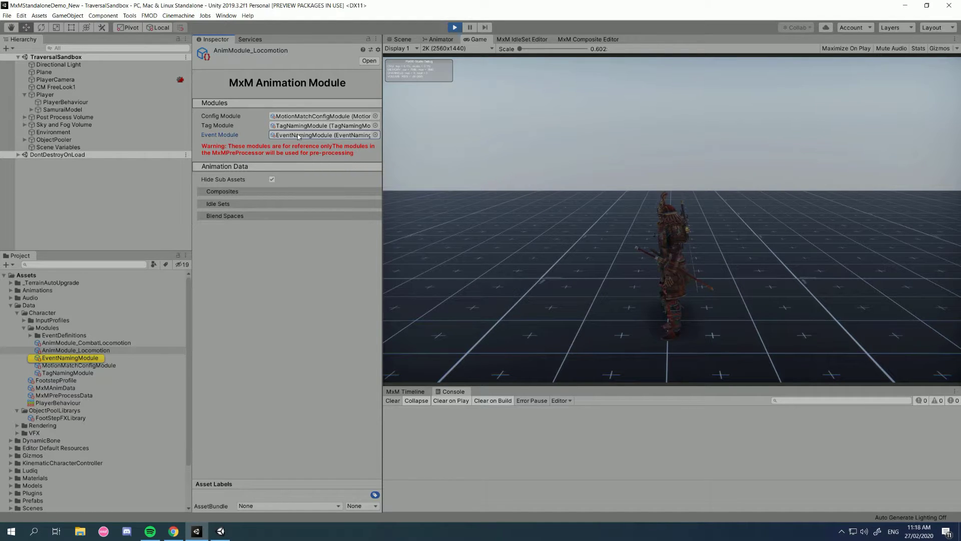
- Open the first Walk composite of AnimModule_Locomotion in the MxM Composite Editor and exit play mode
click(263, 192)
click(282, 212)
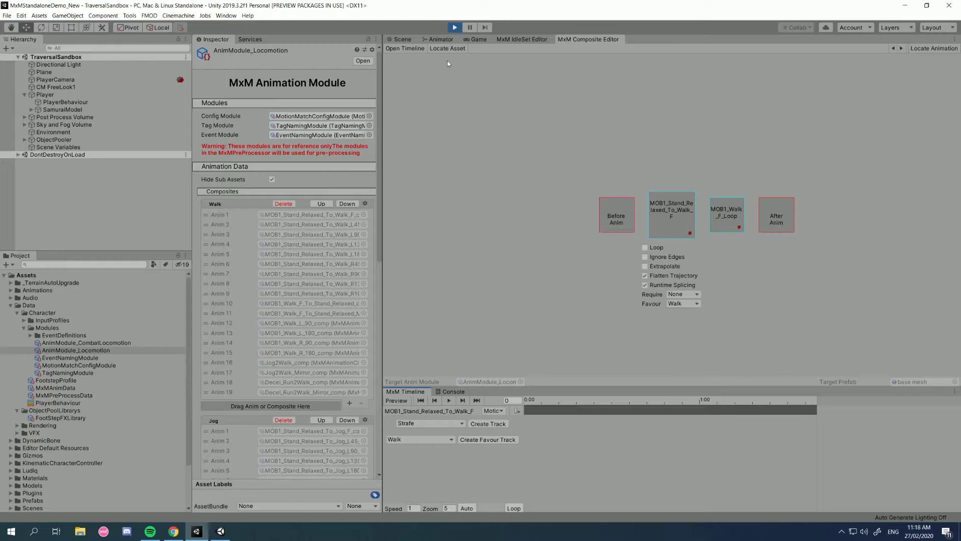
click(454, 27)
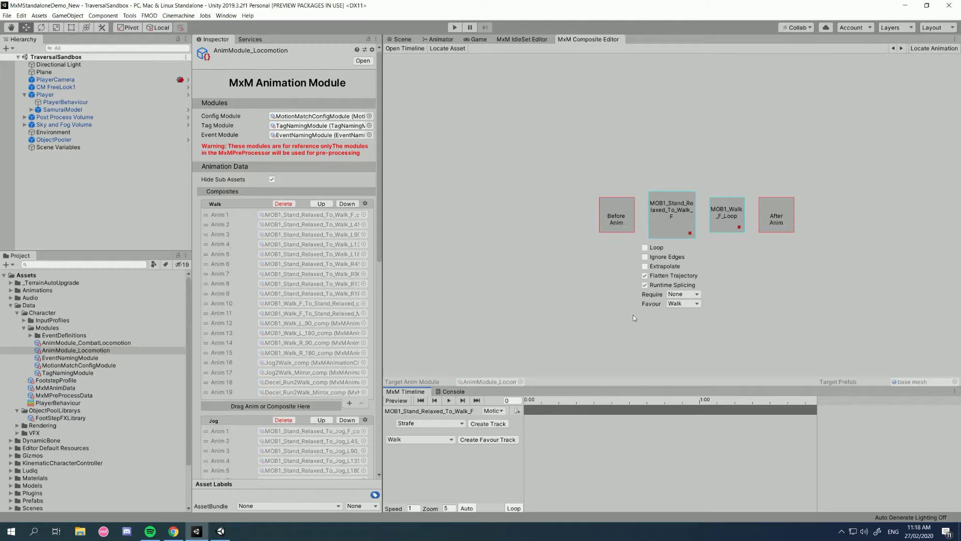
- View the Walk composite's Require tag choices and check the config and event modules referenced by AnimModule_Locomotion
click(691, 297)
click(684, 299)
click(299, 117)
click(301, 135)
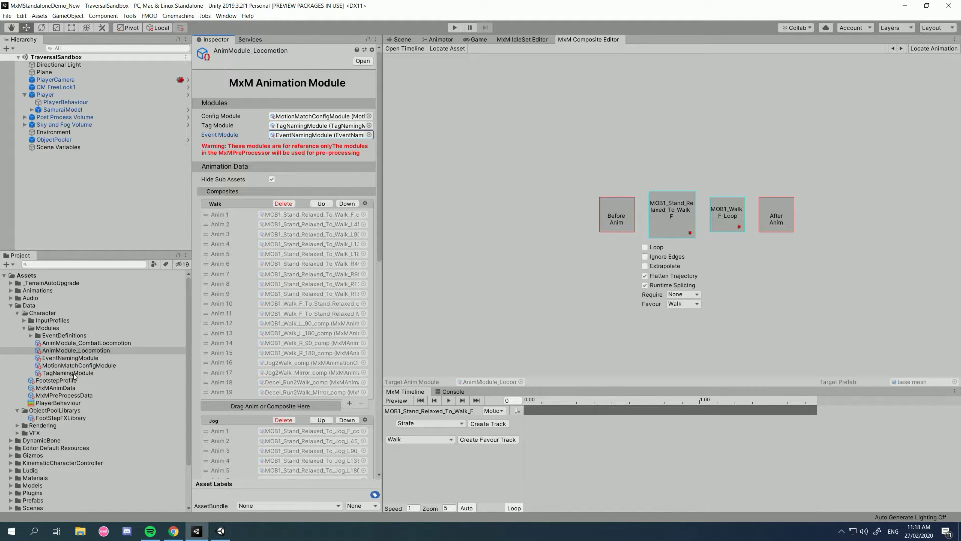
- Collapse the Composites section of AnimModule_Locomotion and locate its referenced event module in the project
click(297, 103)
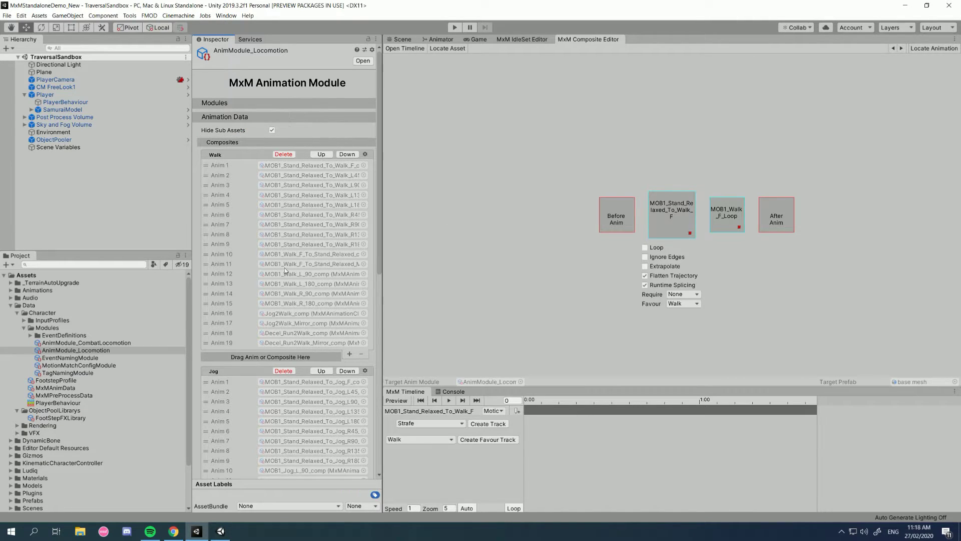
click(274, 143)
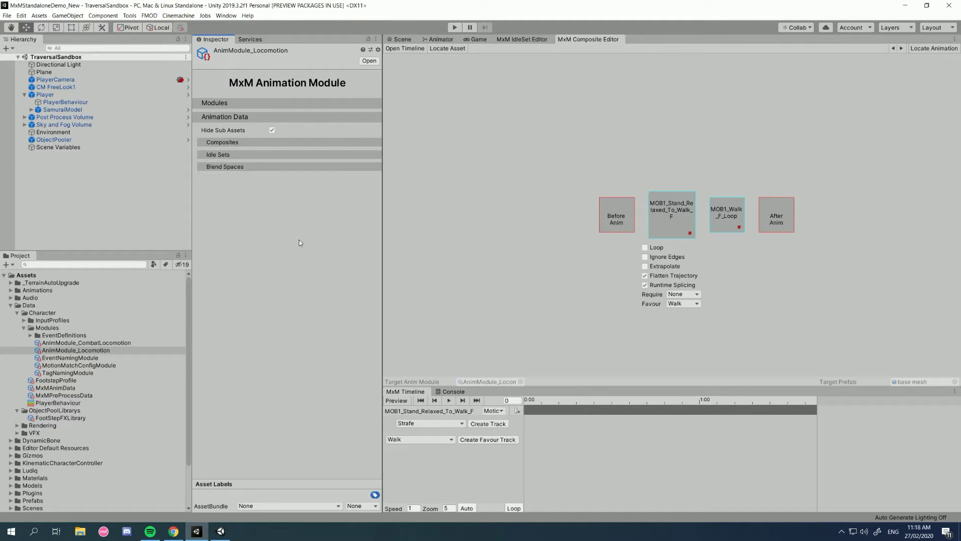
click(293, 105)
click(323, 134)
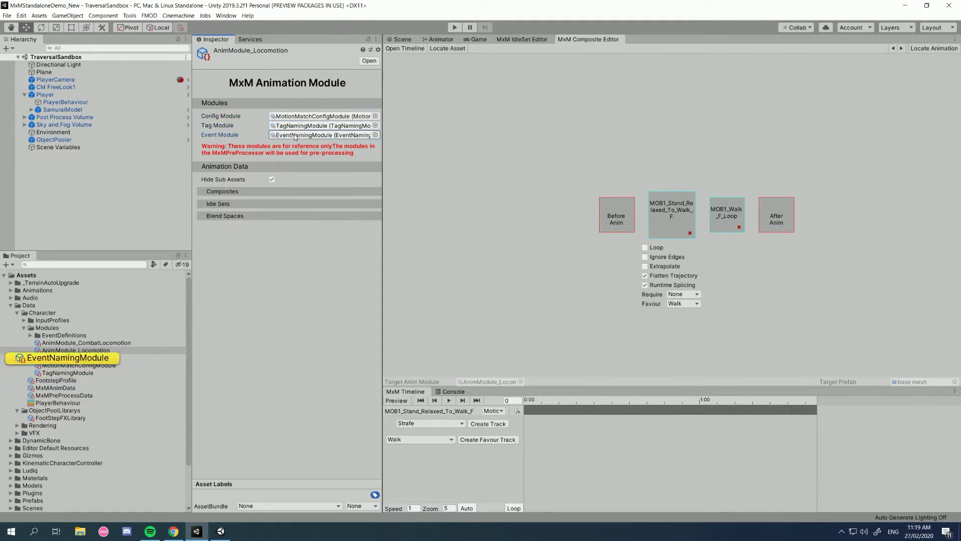
- Collapse the Modules section of AnimModule_Locomotion, then view and collapse its Composites, Idle Sets and Blend Spaces
click(282, 105)
click(264, 142)
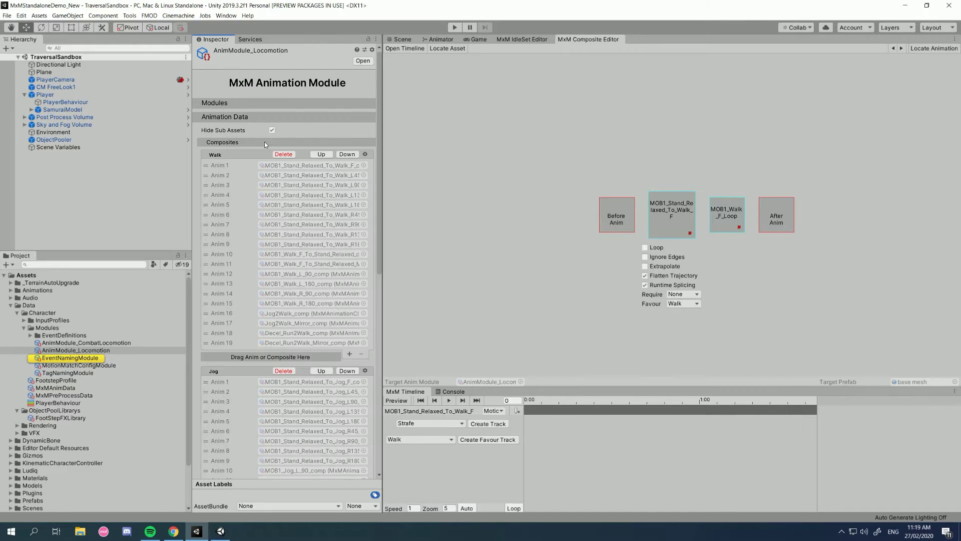
click(248, 143)
click(242, 155)
click(241, 155)
click(241, 167)
click(241, 166)
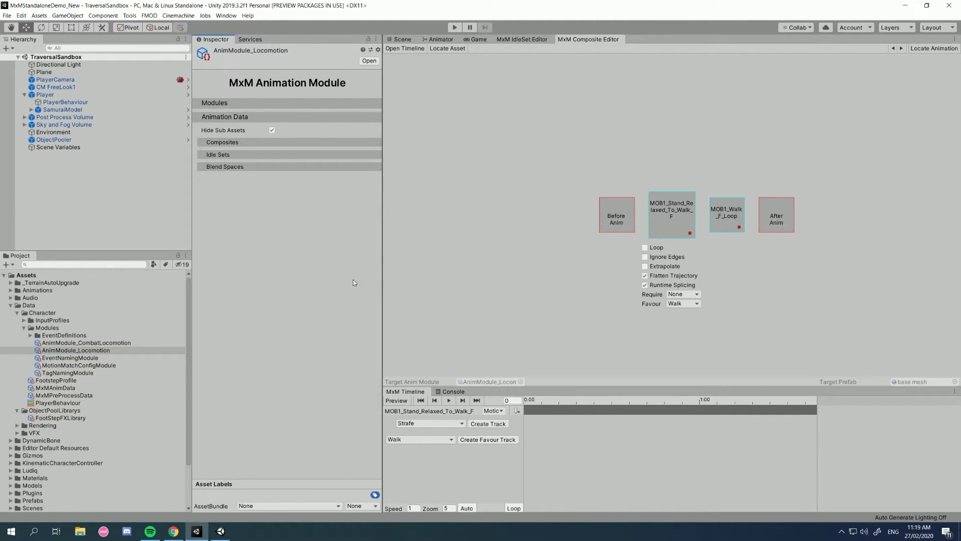
- Add AnimModule_Locomotion to the animation modules of MxMPreProcessData, then remove the duplicate entry
click(52, 396)
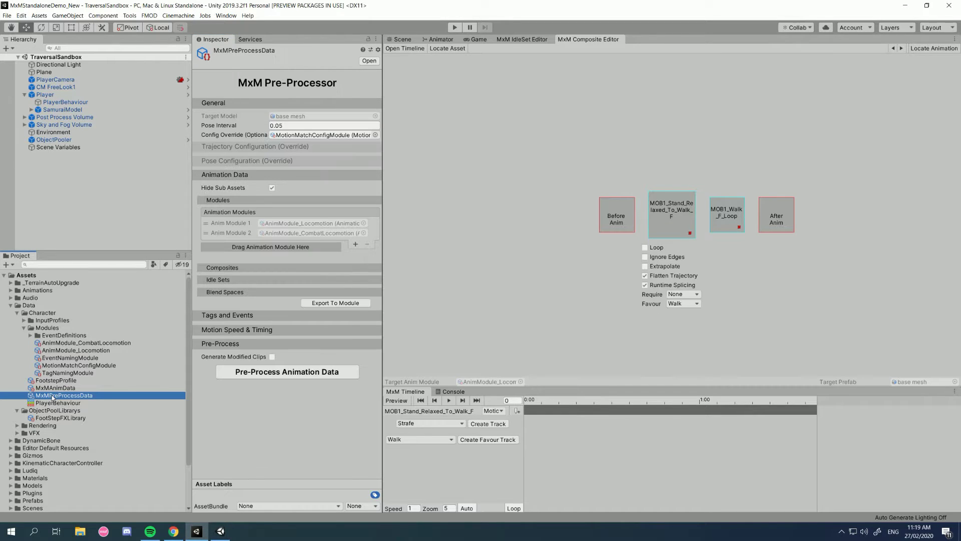
drag(72, 352, 264, 245)
click(208, 243)
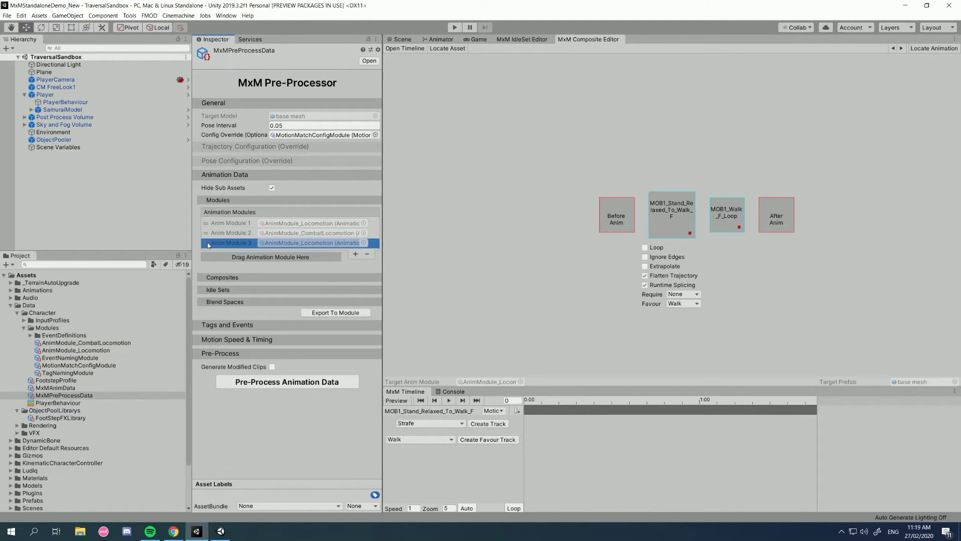
click(365, 253)
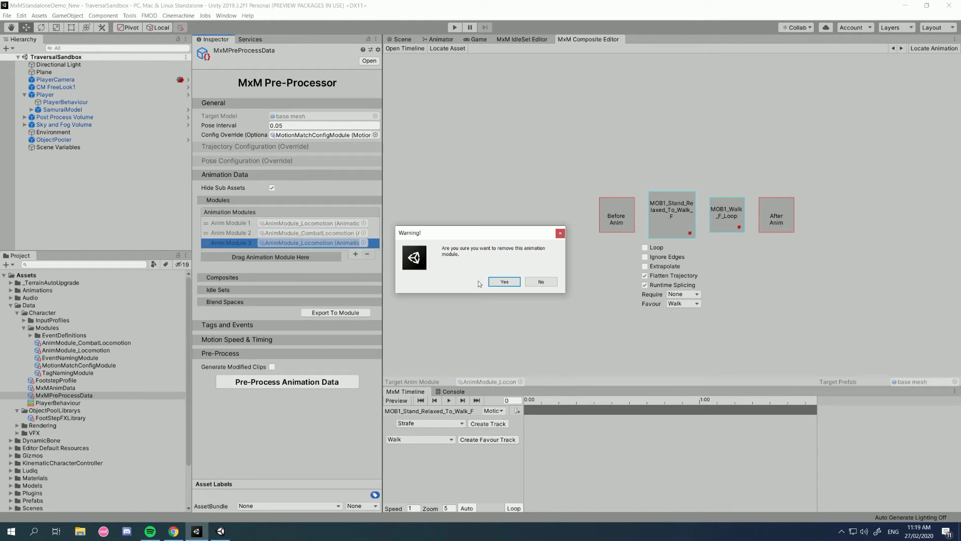
click(489, 288)
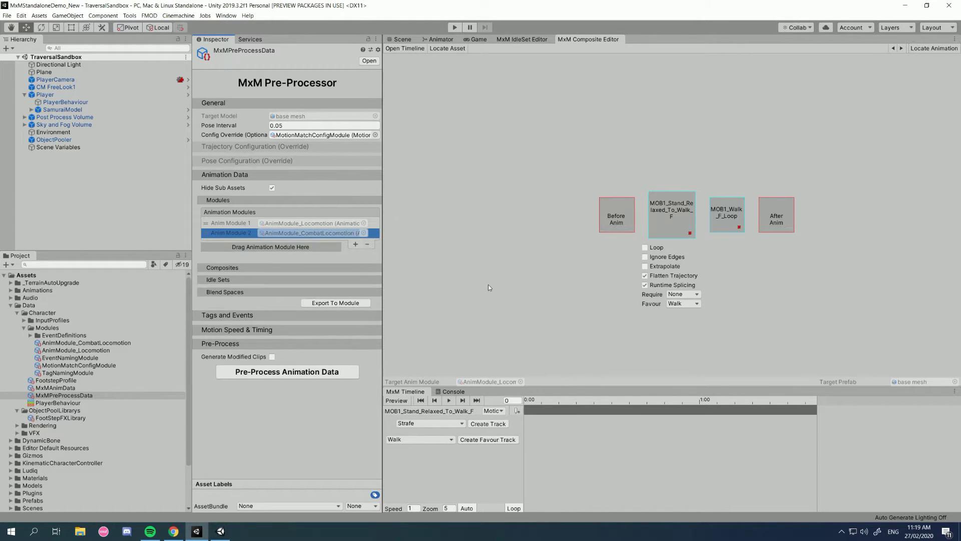
- View the MxM Core module types that can be created in the Modules folder, without creating any
right_click(52, 328)
mouse_move(105, 110)
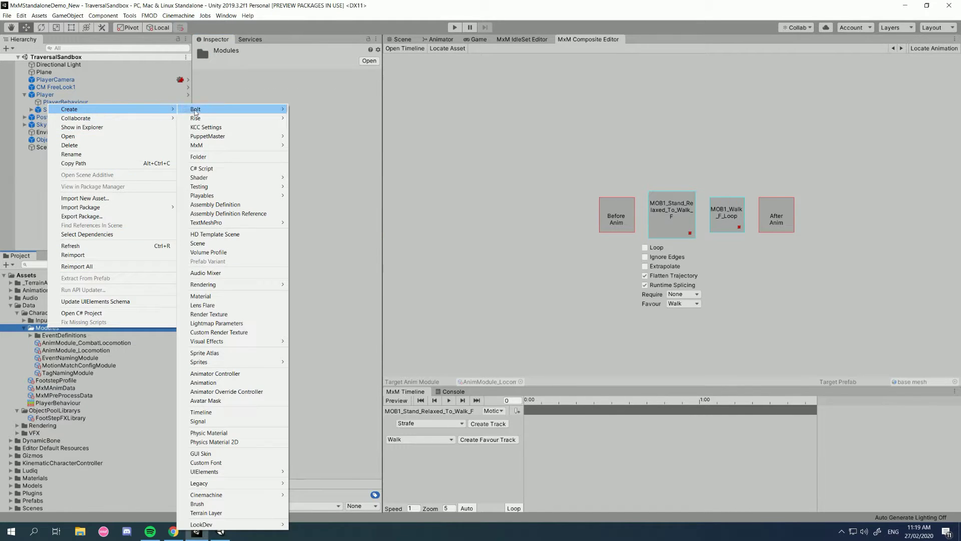
mouse_move(203, 119)
mouse_move(225, 145)
mouse_move(310, 145)
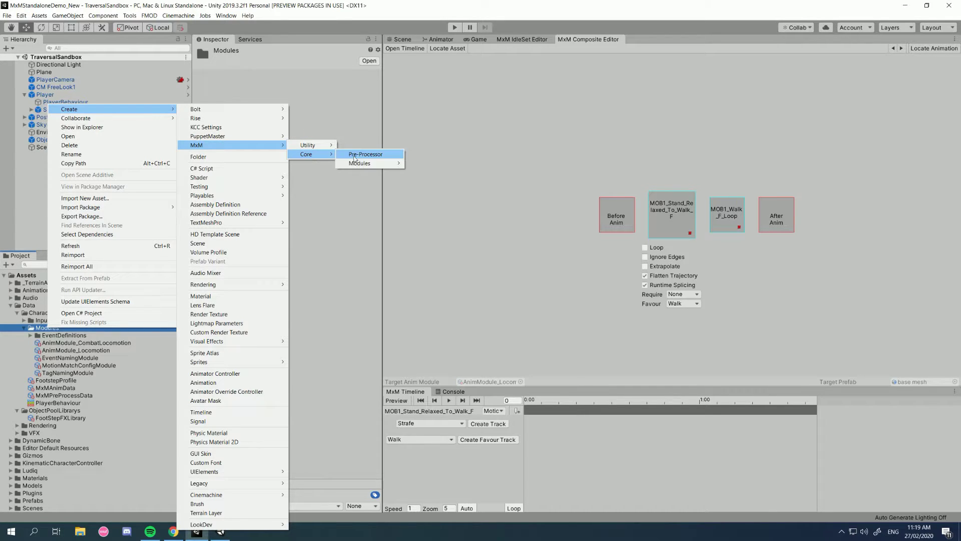
mouse_move(364, 162)
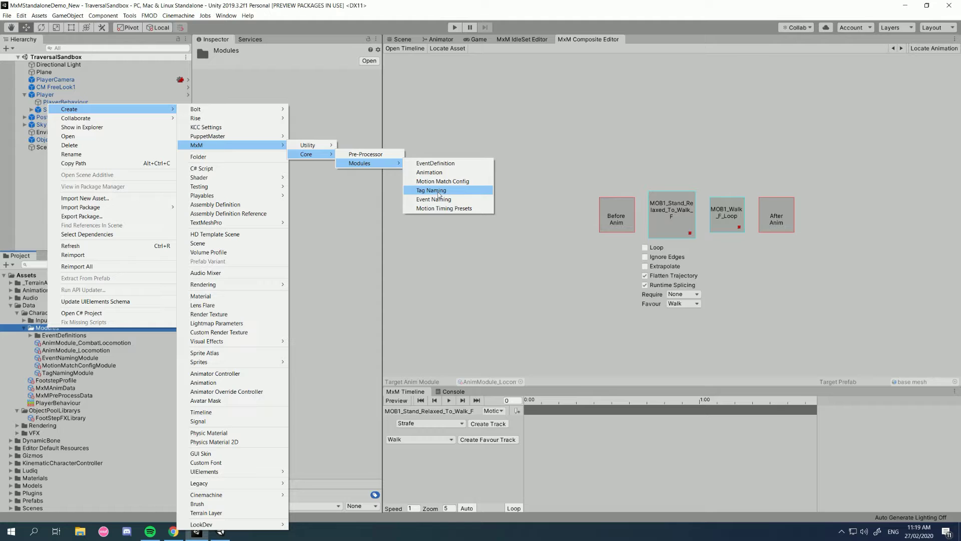
click(63, 387)
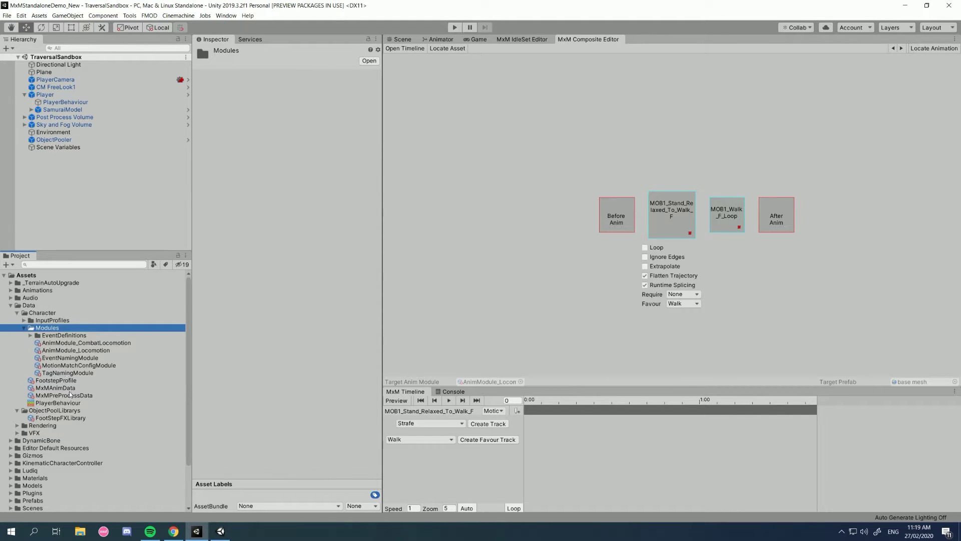
- View the MxMAnimData asset, then open MxMPreProcessData and check its Composites and Idle Sets sections
click(69, 389)
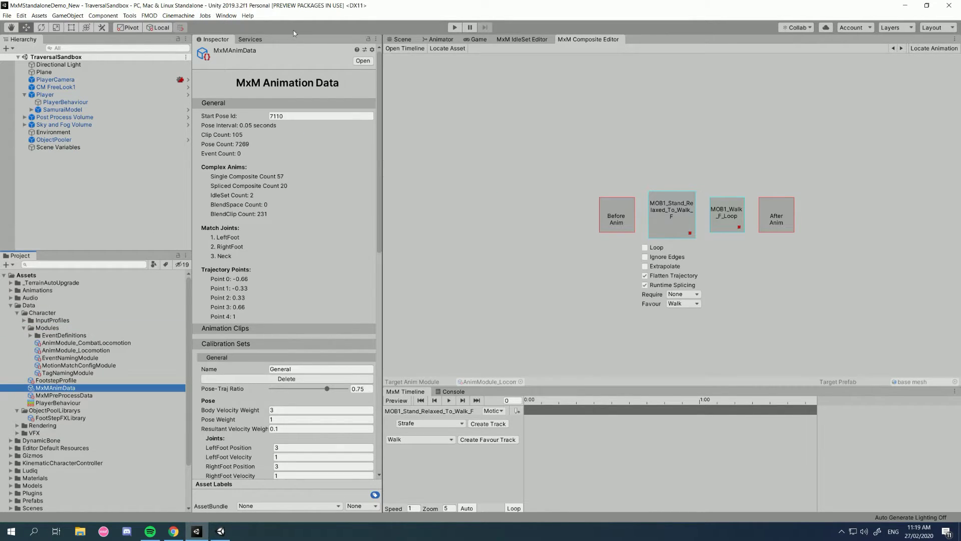
click(77, 395)
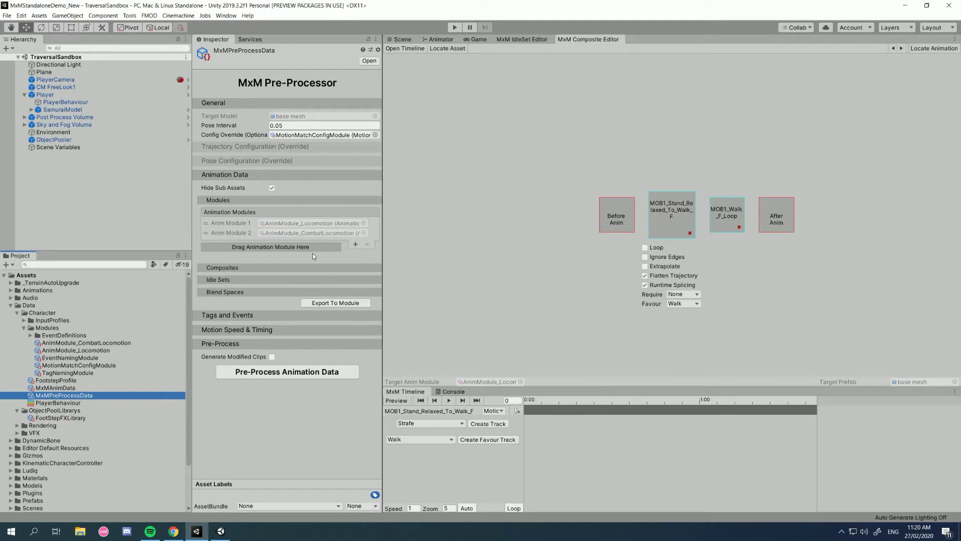
click(248, 267)
click(247, 267)
click(247, 280)
click(248, 280)
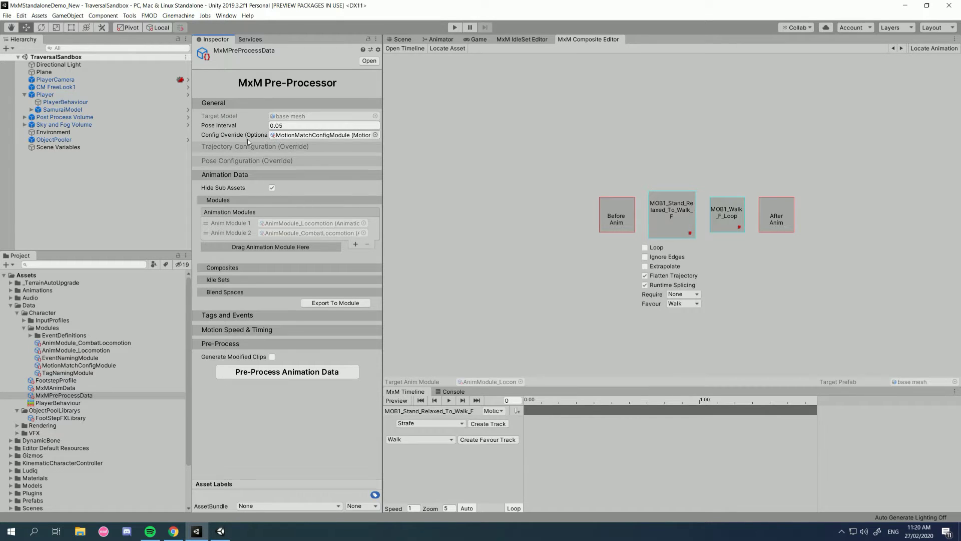
- Locate the config override module of MxMPreProcessData and view its override tag and event modules
click(298, 135)
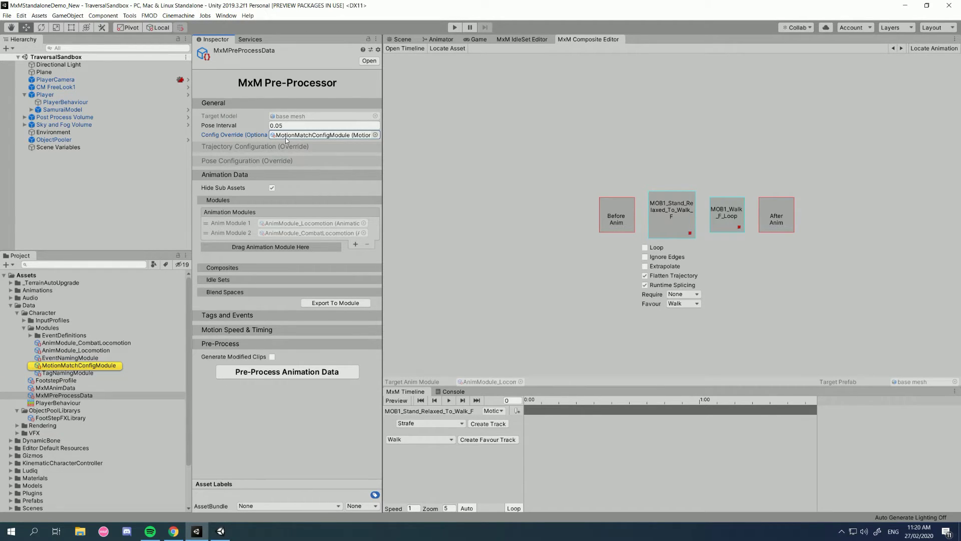
click(246, 317)
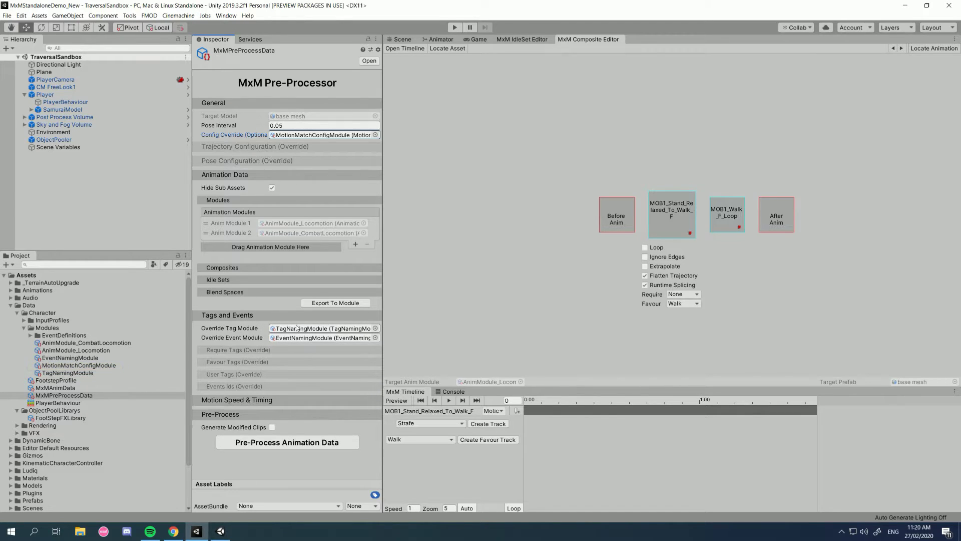
click(251, 315)
- Expand the Idle Sets, Composites and Blend Spaces lists of MxMPreProcessData, inspect them and collapse them again
click(272, 279)
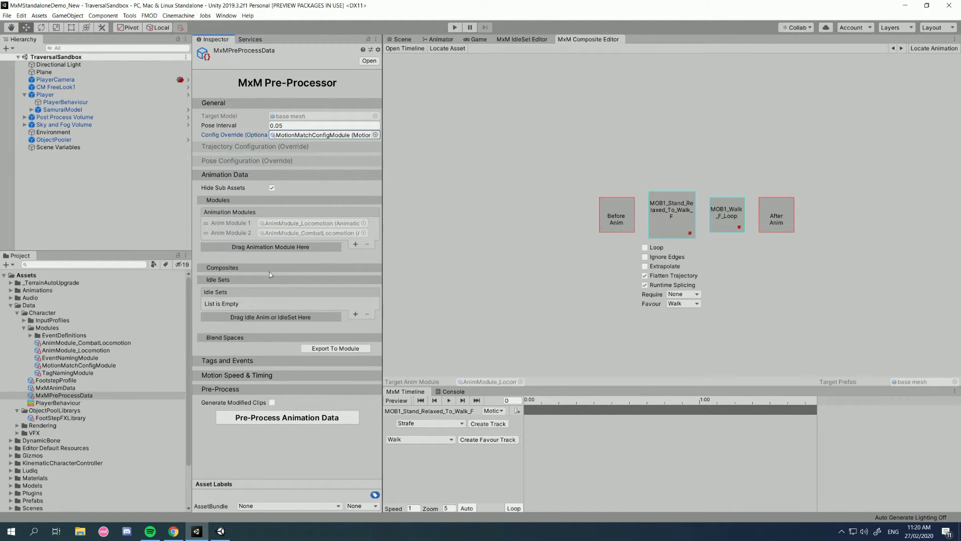
click(270, 270)
click(245, 389)
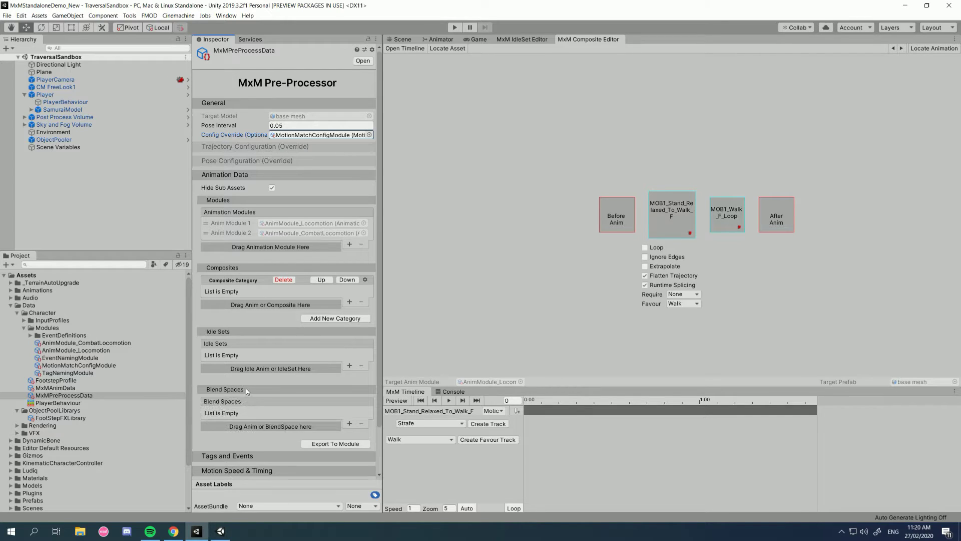
click(254, 268)
click(252, 279)
click(245, 292)
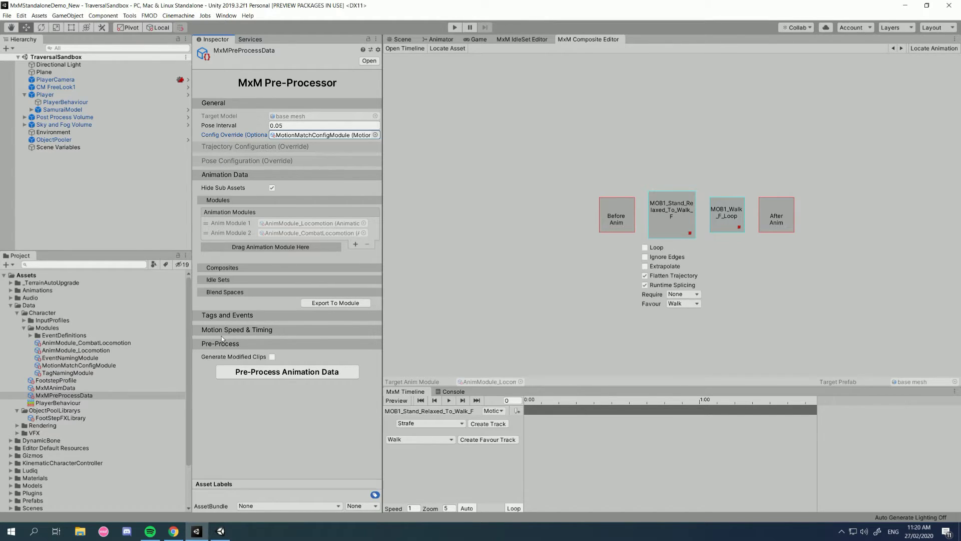
- Compare the events in EventNamingModule with the composites listed in AnimModule_Locomotion
click(73, 359)
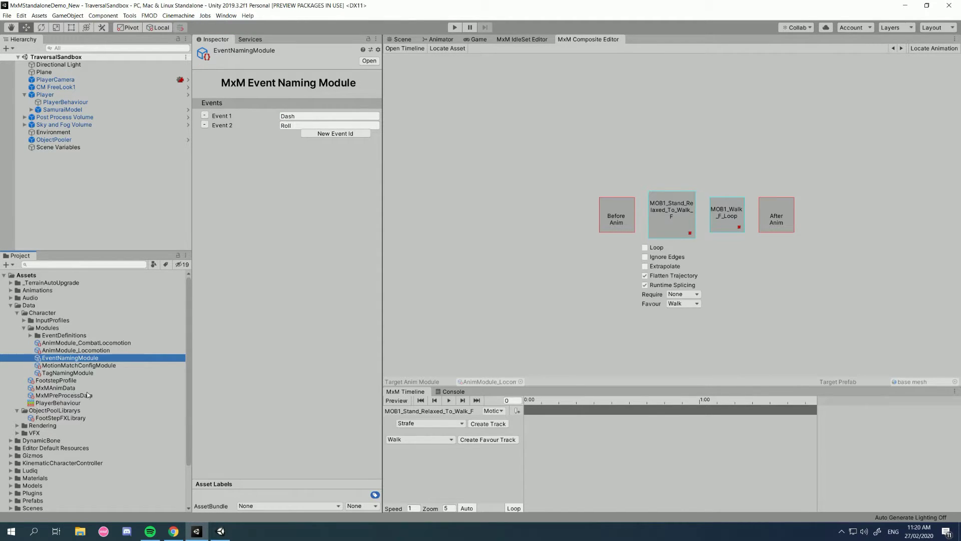
click(72, 350)
click(223, 143)
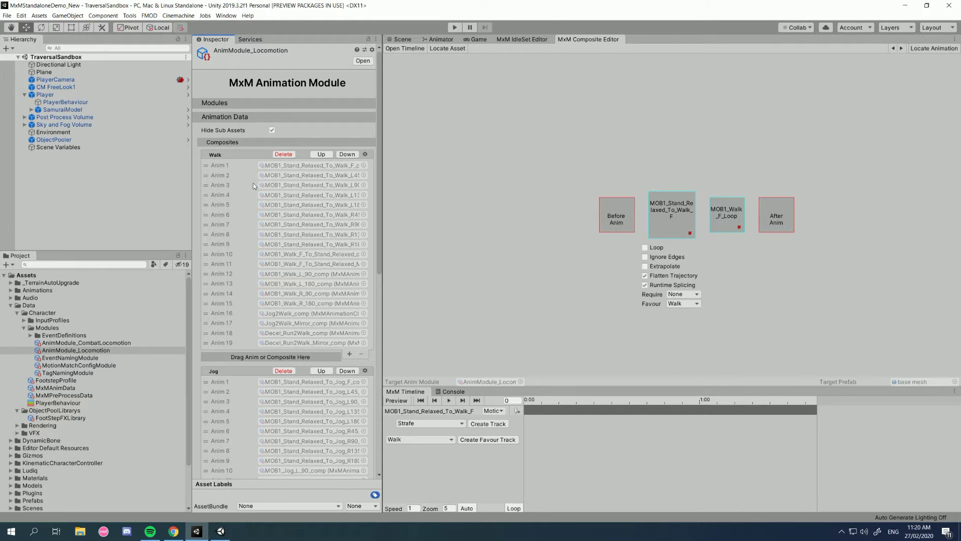
scroll(260, 197, down, 10)
click(76, 359)
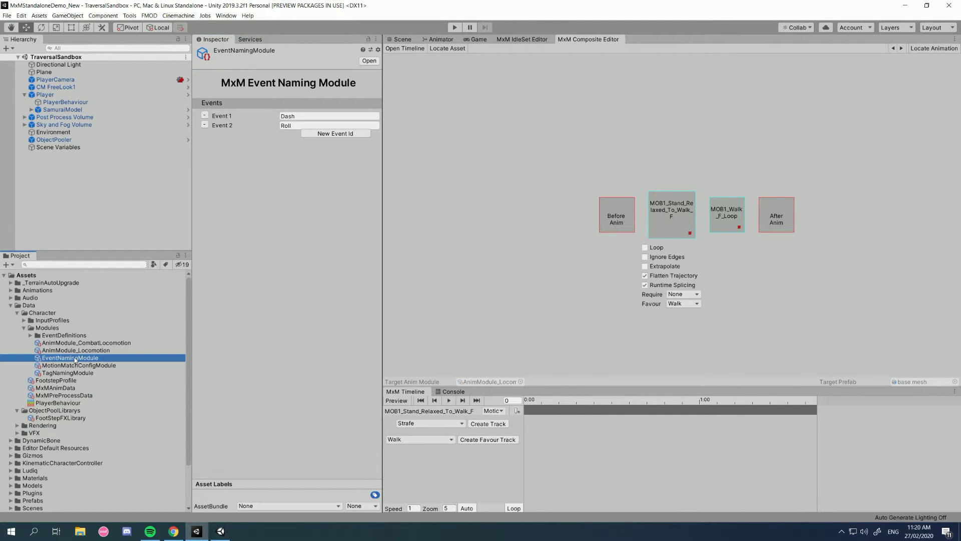
- Open AnimModule_CombatLocomotion and look through its composites, idle sets and blend spaces
click(81, 345)
scroll(209, 372, down, 8)
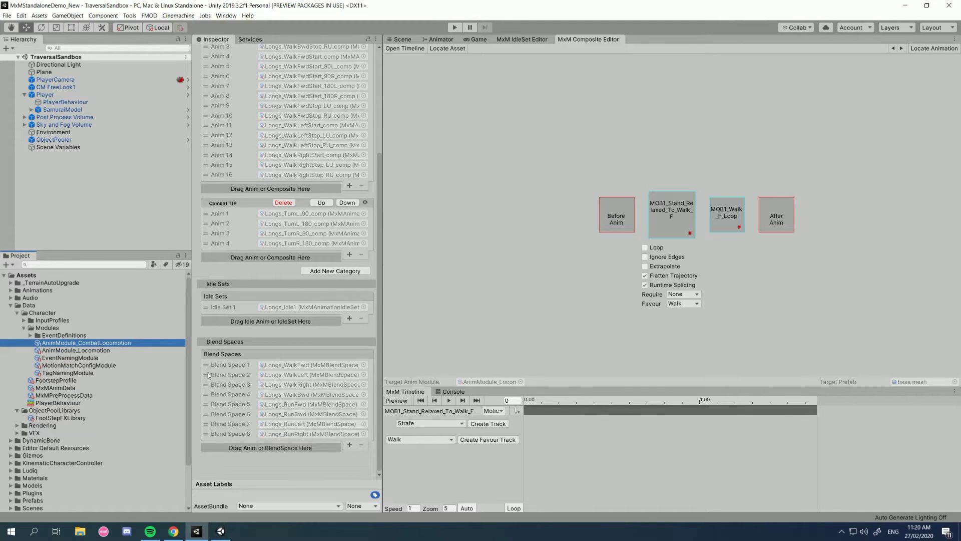
scroll(209, 373, up, 8)
drag(379, 120, 377, 224)
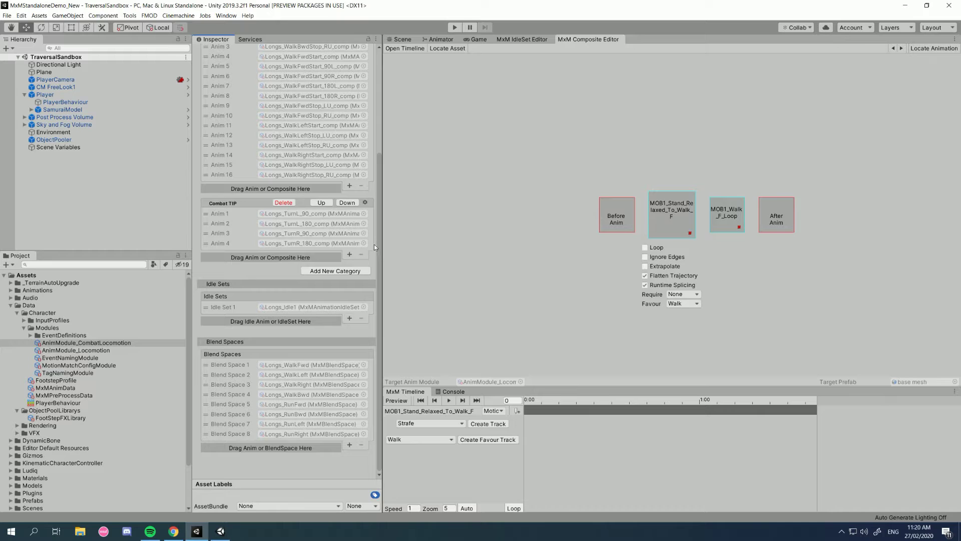
scroll(372, 171, up, 3)
scroll(372, 171, up, 2)
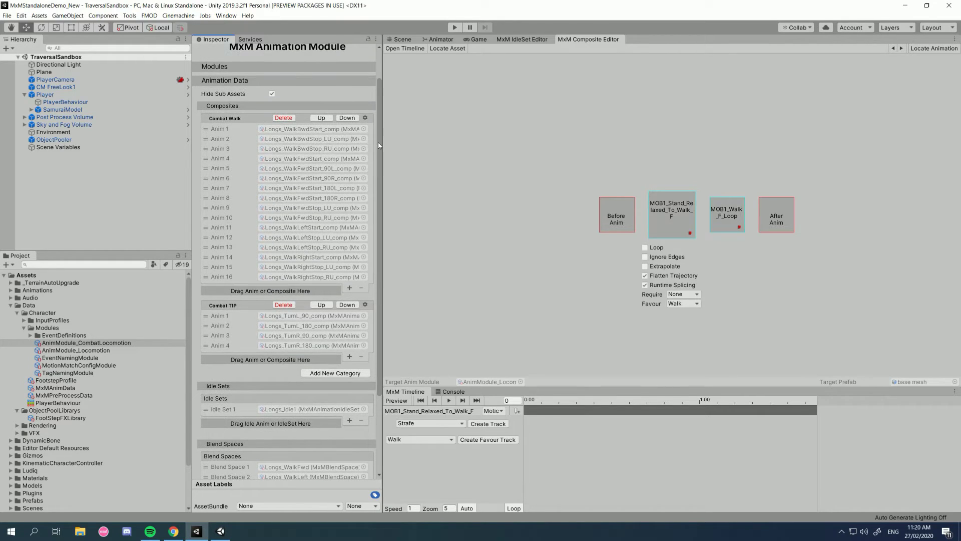
- Reopen MxMPreProcessData, locate its config override module, expand Tags and Events, and enlarge the MxM Timeline area
click(55, 396)
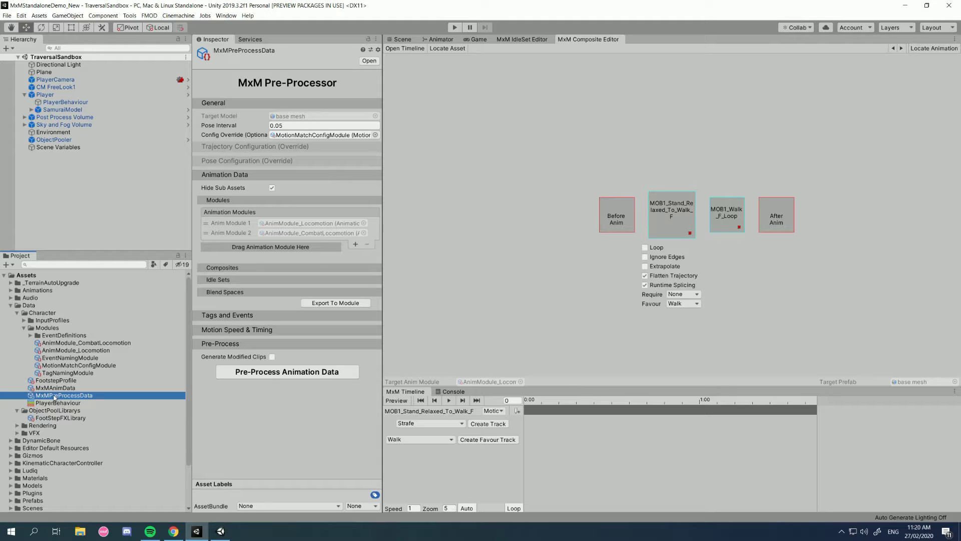
click(313, 136)
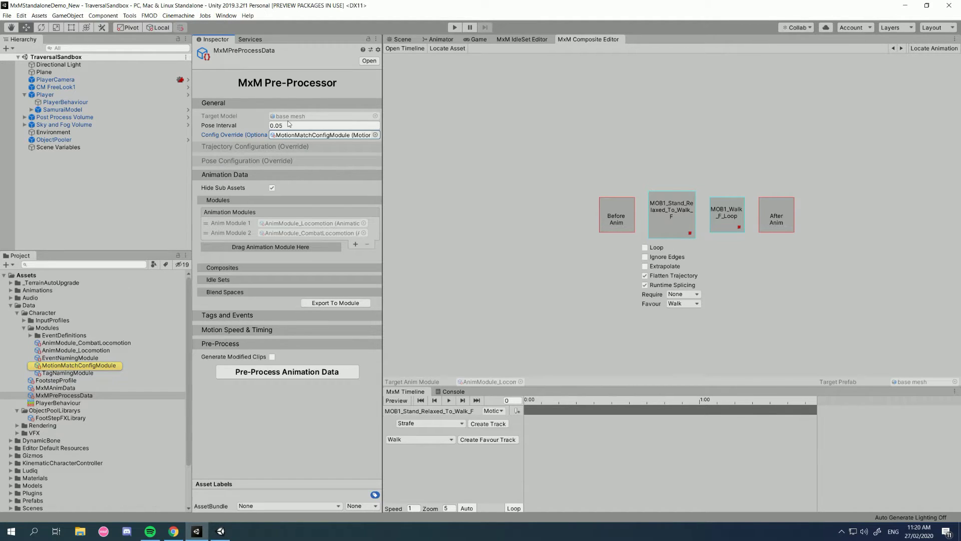
click(265, 316)
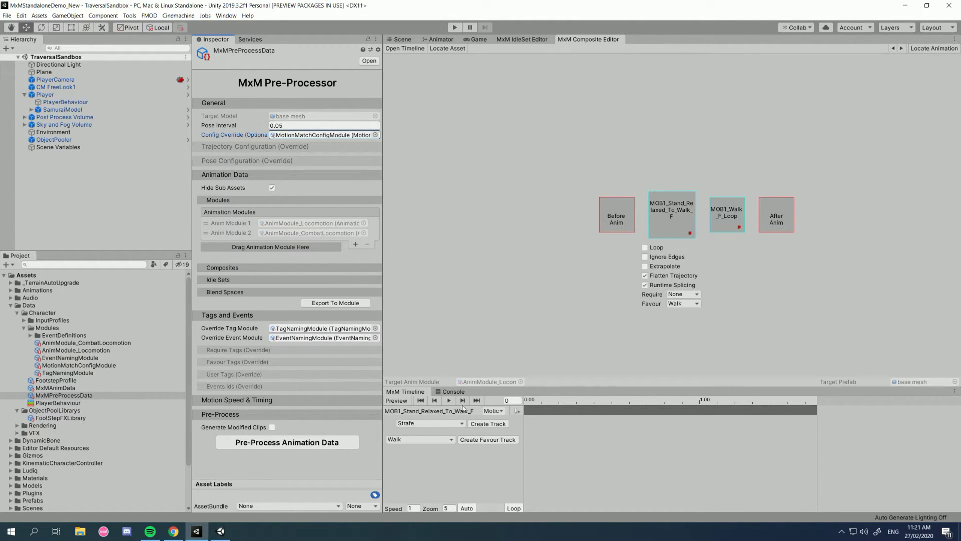
drag(524, 386, 530, 359)
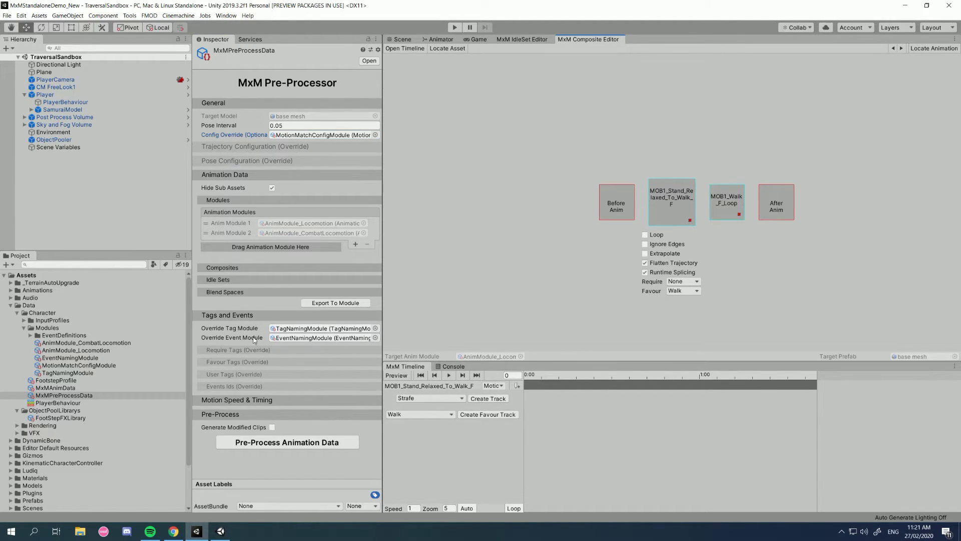
- Collapse the Tags and Events, Modules, Animation Data and General sections of MxMPreProcessData
click(225, 316)
click(228, 200)
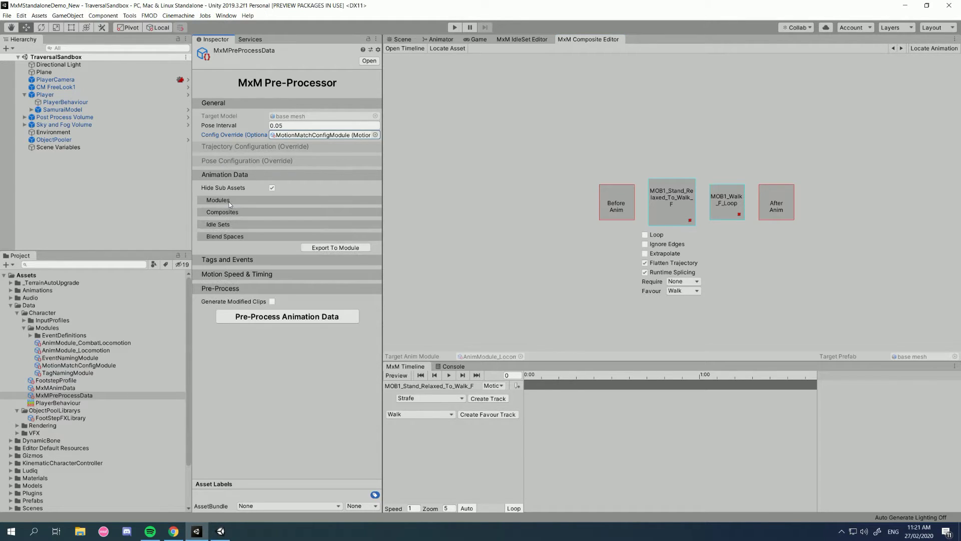
click(227, 175)
click(234, 102)
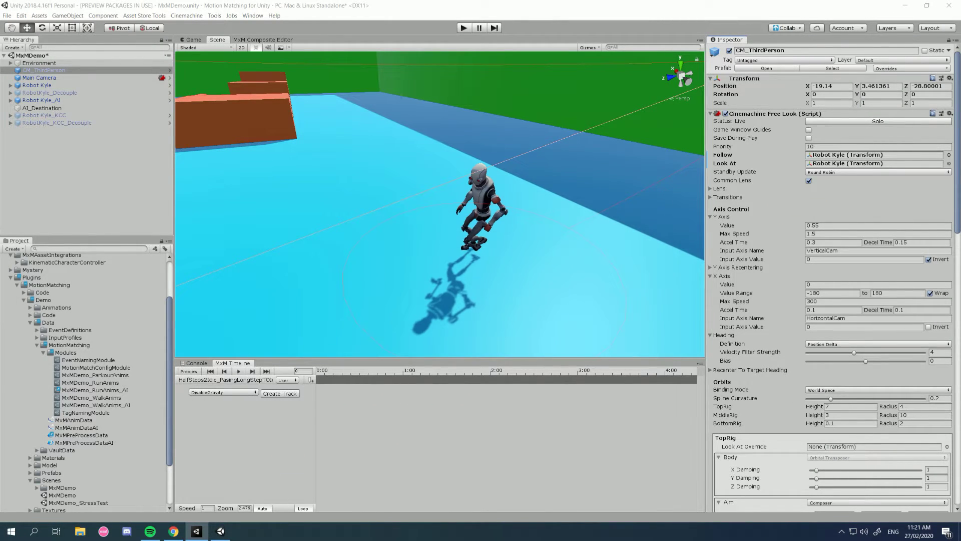
- In the MxMDemo project, check the MxM Timeline's User track type choice and open the MxMPreProcessData asset
click(287, 379)
click(288, 419)
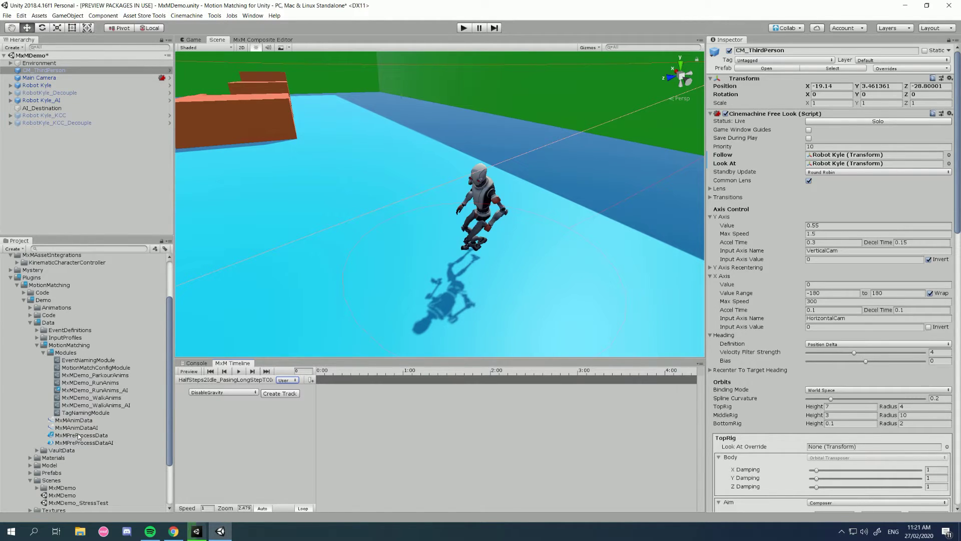
scroll(80, 430, down, 3)
click(90, 407)
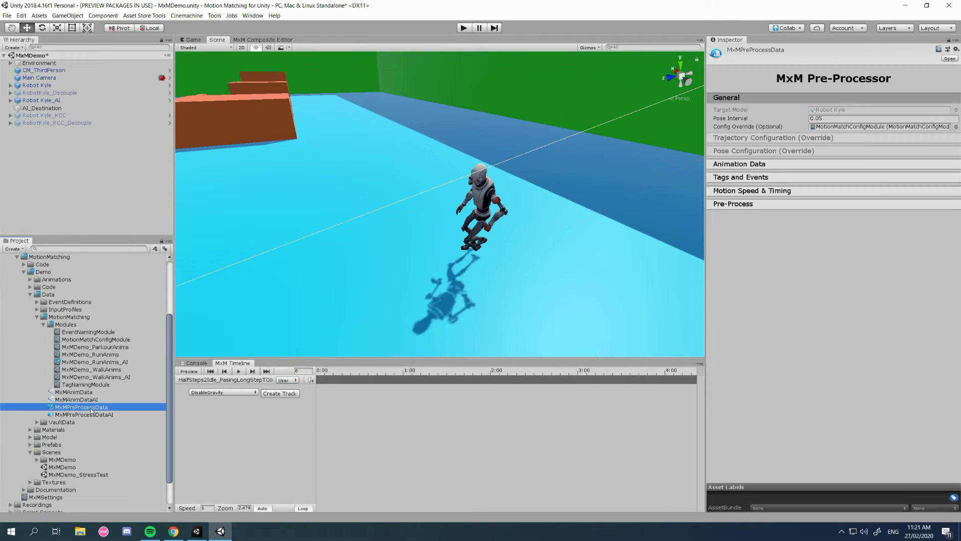
- Expand MxMPreProcessData's animation modules and open the Idle2walk_AllAngles composite from the MxMDemo_WalkAnims module
click(763, 164)
click(743, 188)
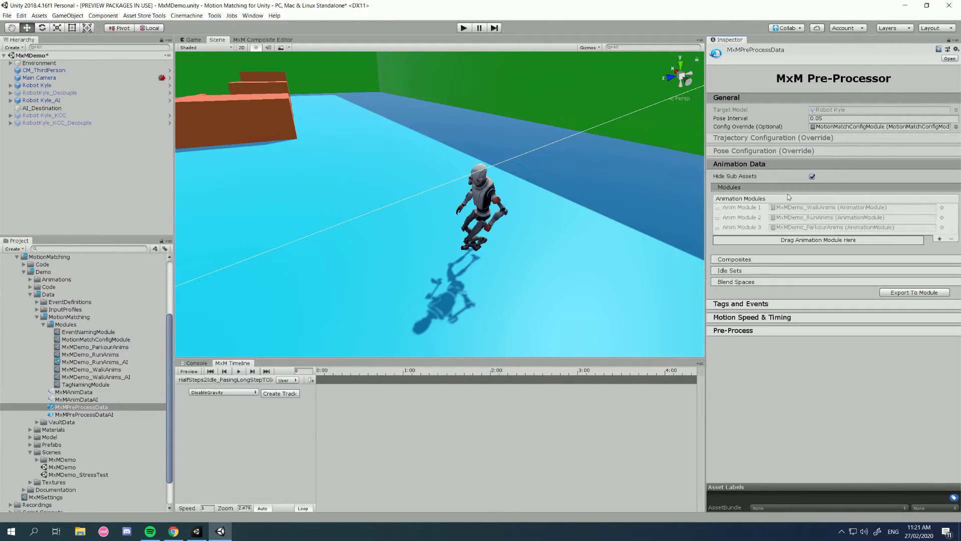
click(812, 208)
double_click(812, 208)
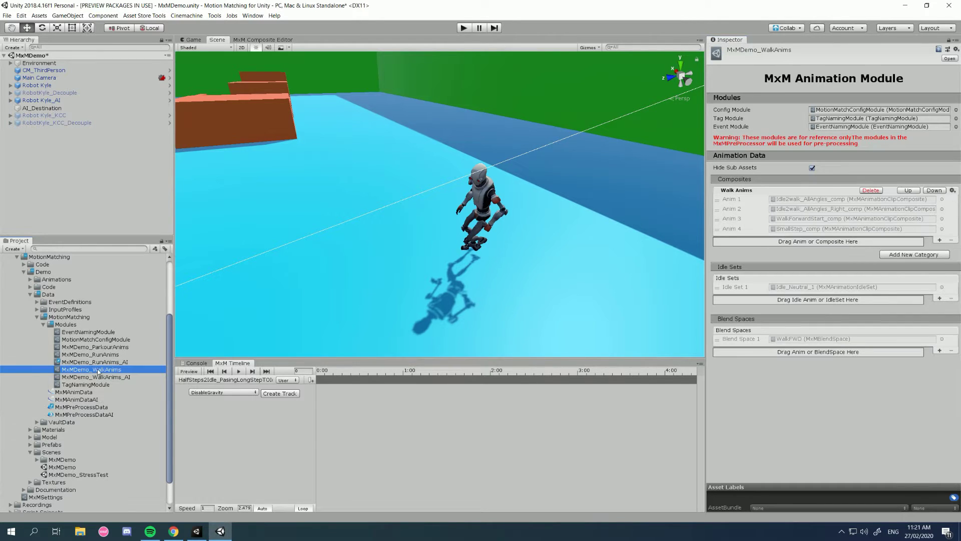
double_click(814, 199)
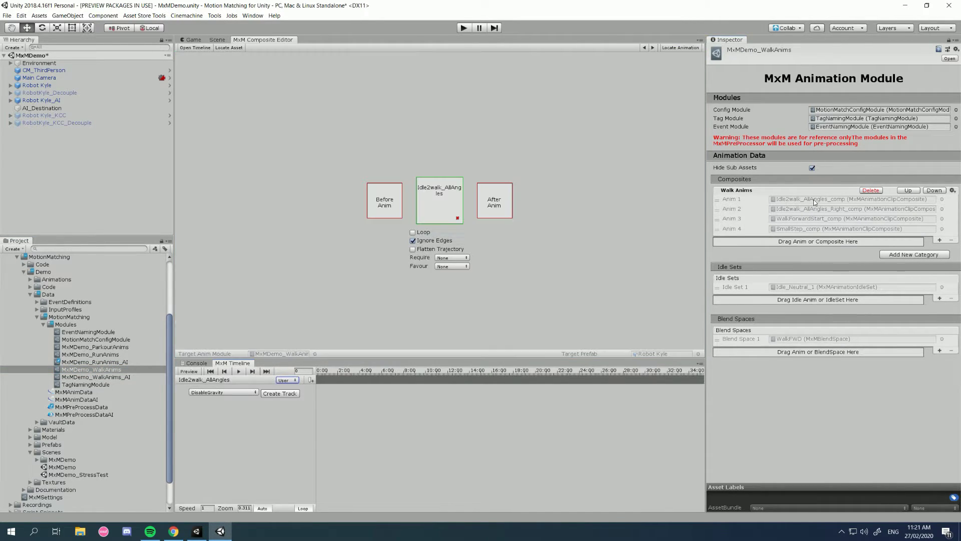
- Dock the MxM Composite Editor beside the MxM Timeline so the Scene view stays visible
right_click(269, 42)
click(255, 42)
drag(270, 42, 605, 441)
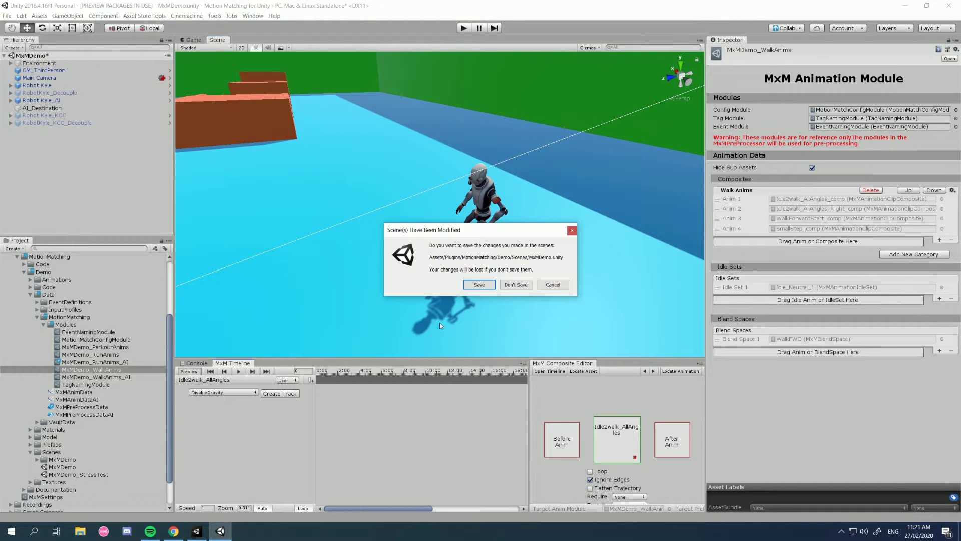
- Save the MxMDemo scene to start the Idle2walk_AllAngles preview, and scrub to about 1.2 seconds
click(493, 285)
right_drag(487, 285, 543, 301)
drag(344, 372, 329, 385)
- Look at the Motion Matching and User track types in the MxM Timeline and set the type to Utility
click(282, 381)
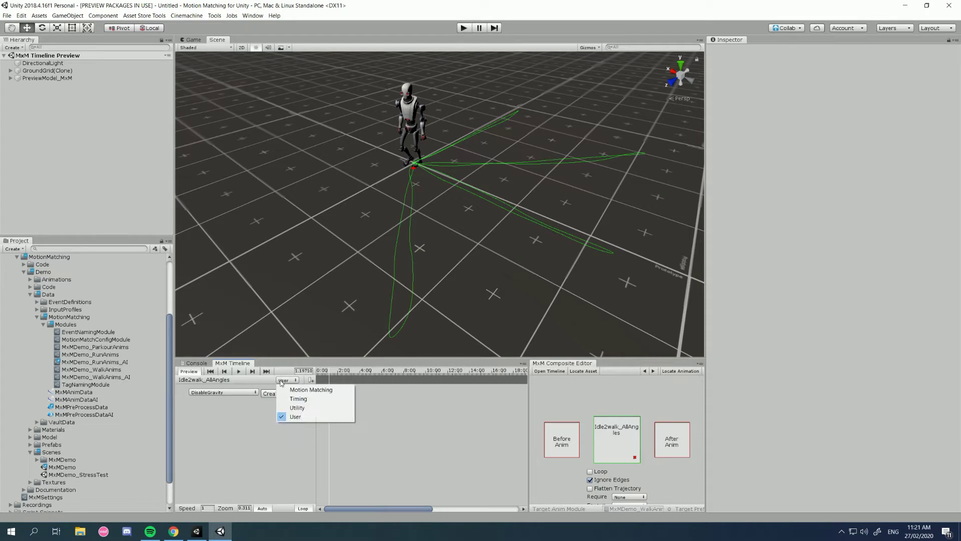
click(307, 390)
click(289, 380)
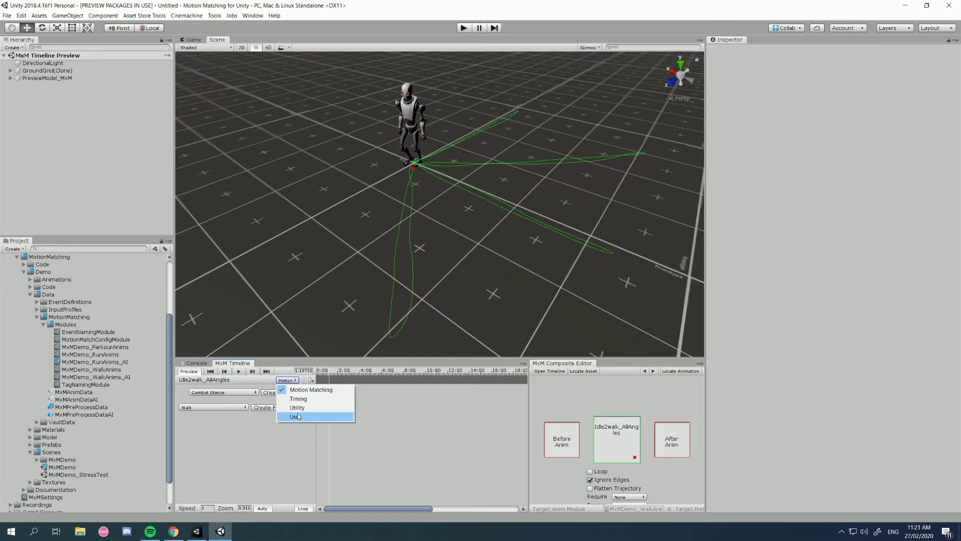
click(299, 417)
click(289, 380)
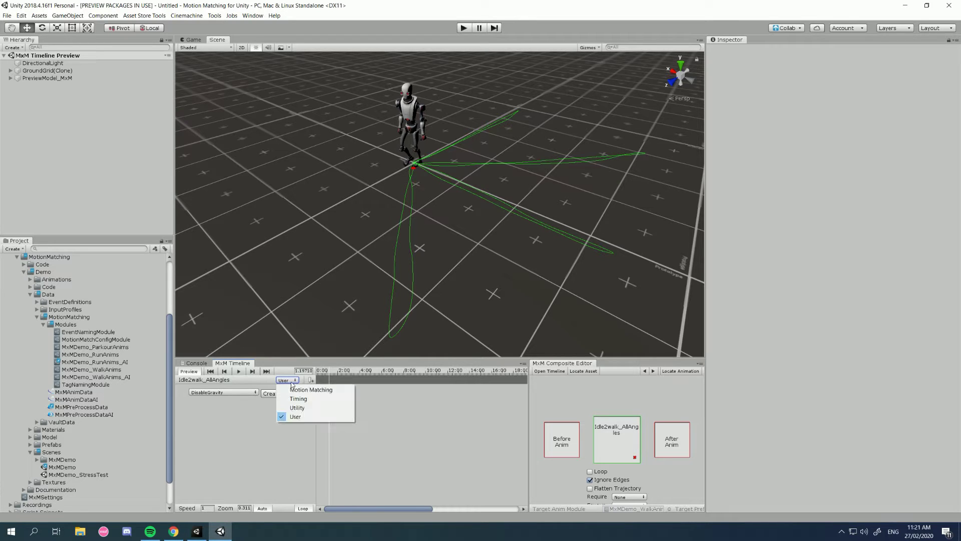
click(299, 408)
- Dock the MxM Composite Editor below the Inspector and enlarge the MxM Timeline to show all Utility tracks and footstep settings
drag(529, 383, 804, 431)
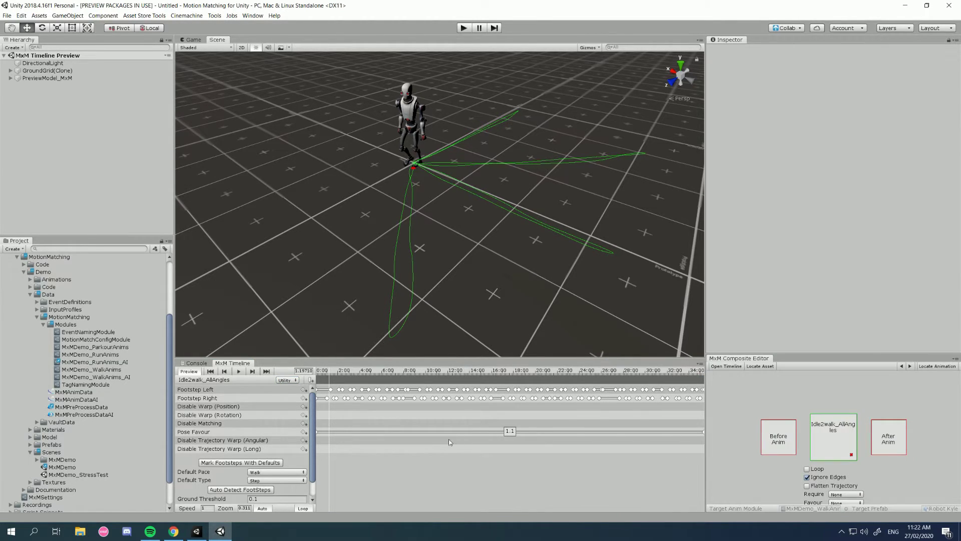
scroll(262, 441, down, 1)
scroll(393, 437, up, 1)
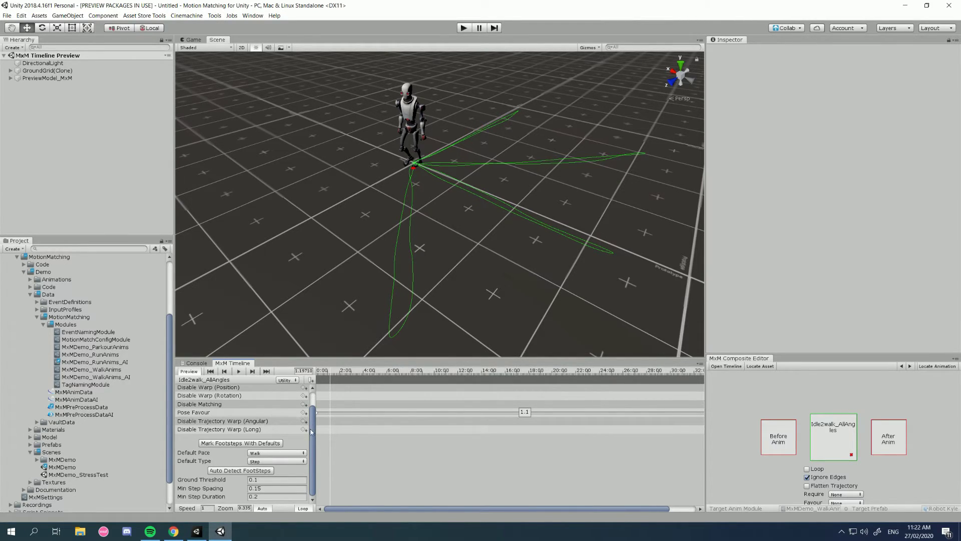
scroll(312, 444, up, 1)
drag(331, 373, 313, 438)
drag(345, 357, 345, 271)
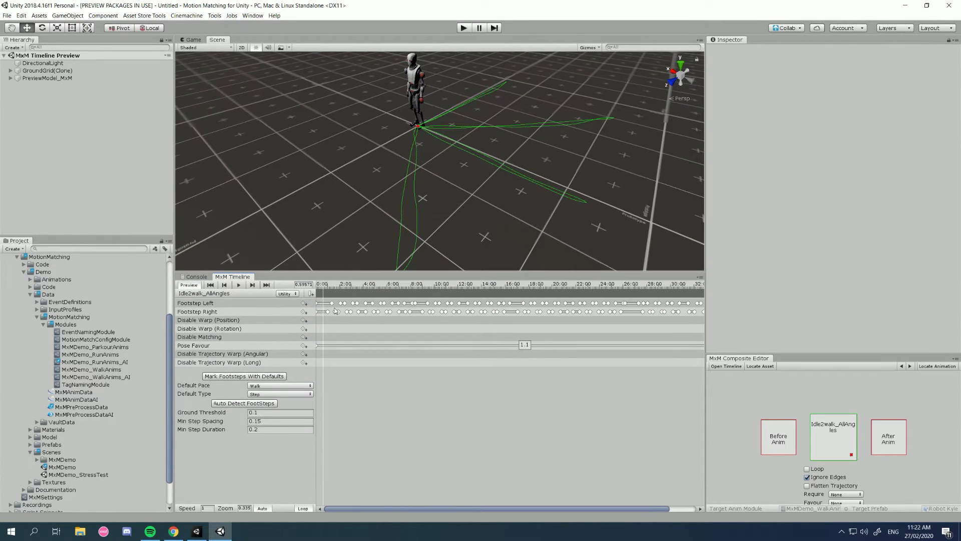
- Set the footstep detection's Ground Threshold to 0.25
click(265, 412)
click(265, 421)
click(265, 412)
click(265, 421)
click(264, 412)
text(0.25)
click(238, 417)
- Set Min Step Spacing and Min Step Duration to 0
click(275, 422)
text(0)
click(268, 429)
text(0)
click(261, 422)
click(260, 422)
click(267, 430)
click(260, 421)
click(256, 422)
click(258, 429)
text(0)
- Auto-detect the footsteps with the 0.25 ground threshold, accepting that existing footstep tagging is overwritten
click(268, 413)
drag(268, 413, 242, 414)
click(257, 403)
click(504, 282)
- Zoom into the footstep tracks and scrub over the closely spaced left and right markers to check the detection
scroll(625, 302, up, 5)
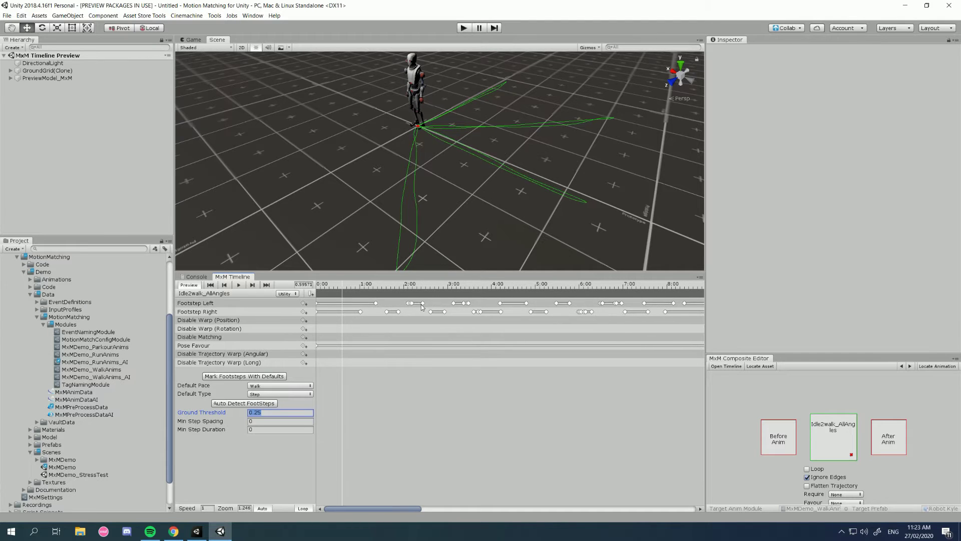
scroll(531, 314, up, 1)
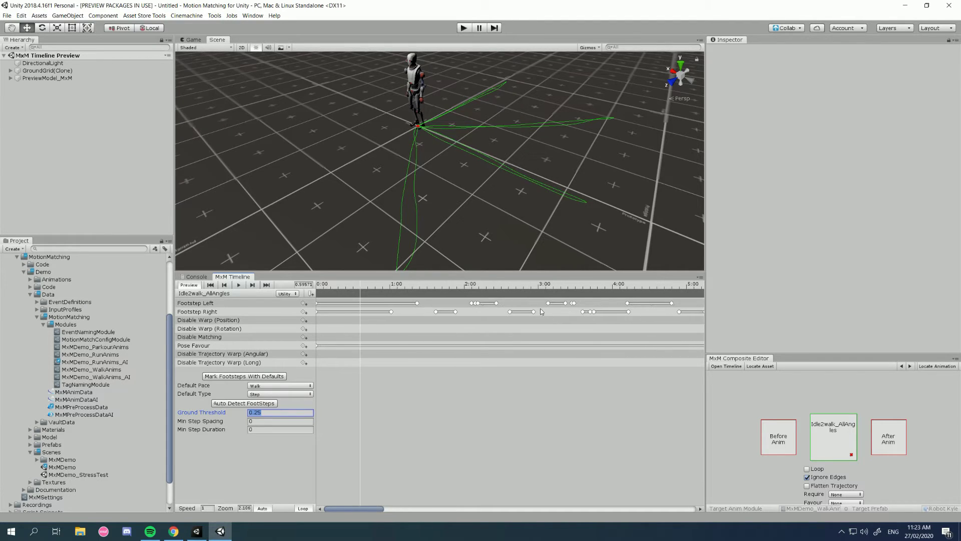
click(589, 288)
drag(589, 288, 583, 289)
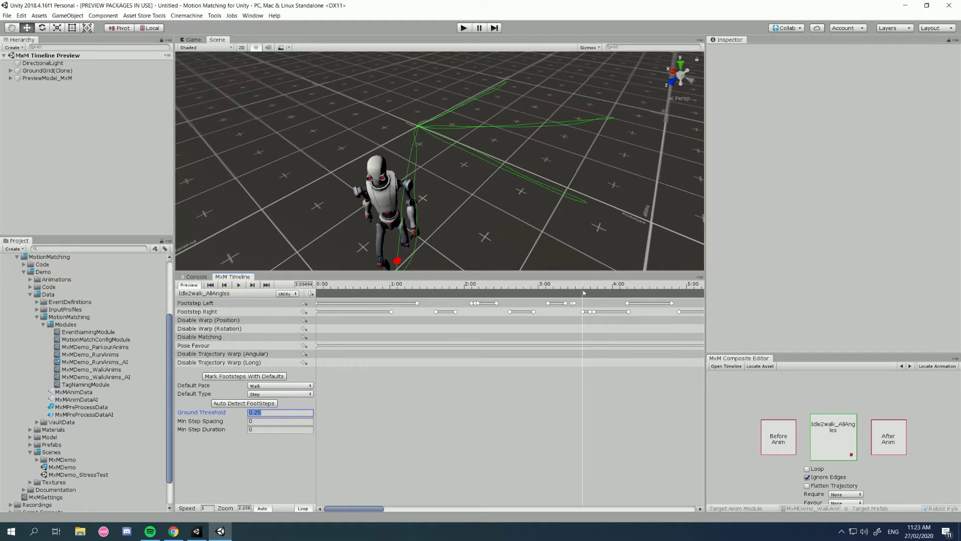
click(588, 312)
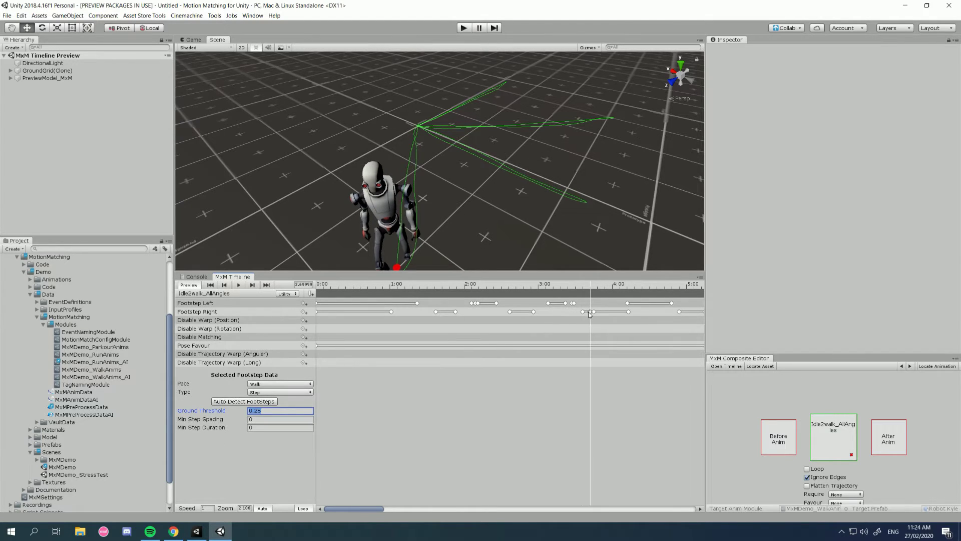
scroll(571, 308, up, 3)
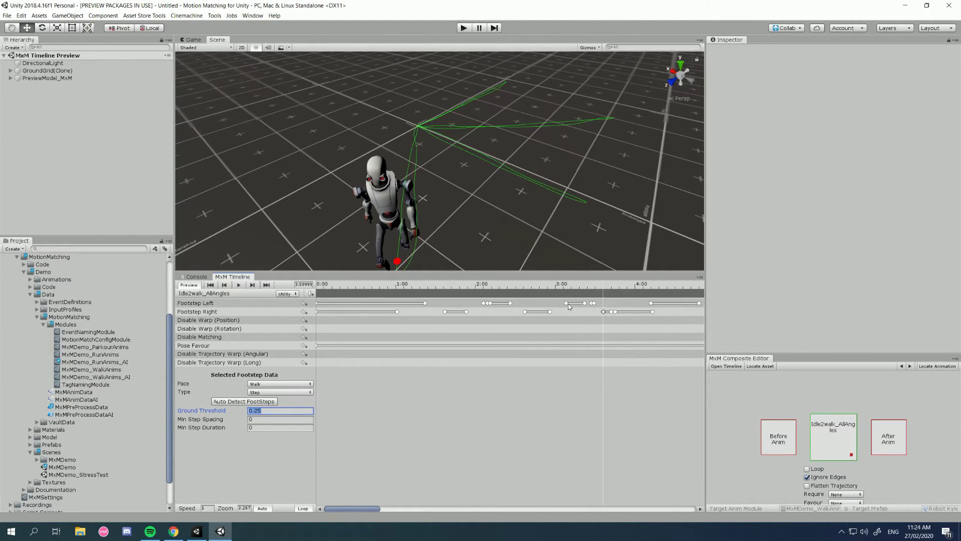
scroll(533, 298, up, 3)
click(600, 287)
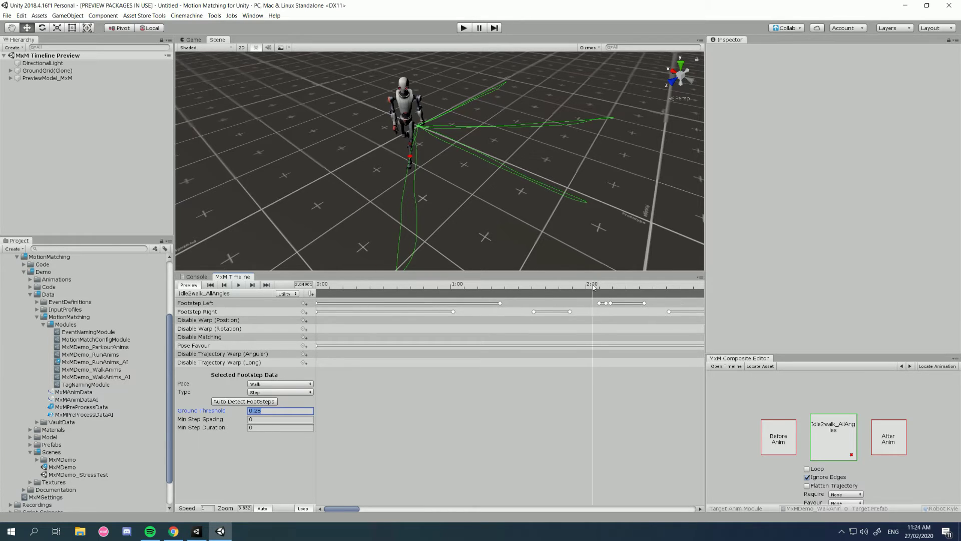
drag(600, 286, 604, 307)
- Set Min Step Spacing to 0.05 and run footstep auto-detection again, overwriting the existing tags
click(259, 420)
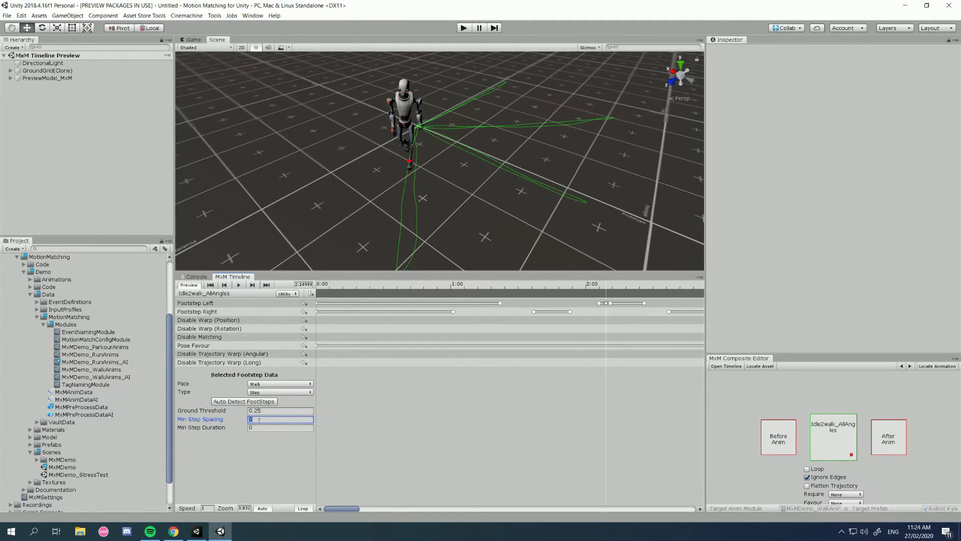
text(0.05)
click(256, 401)
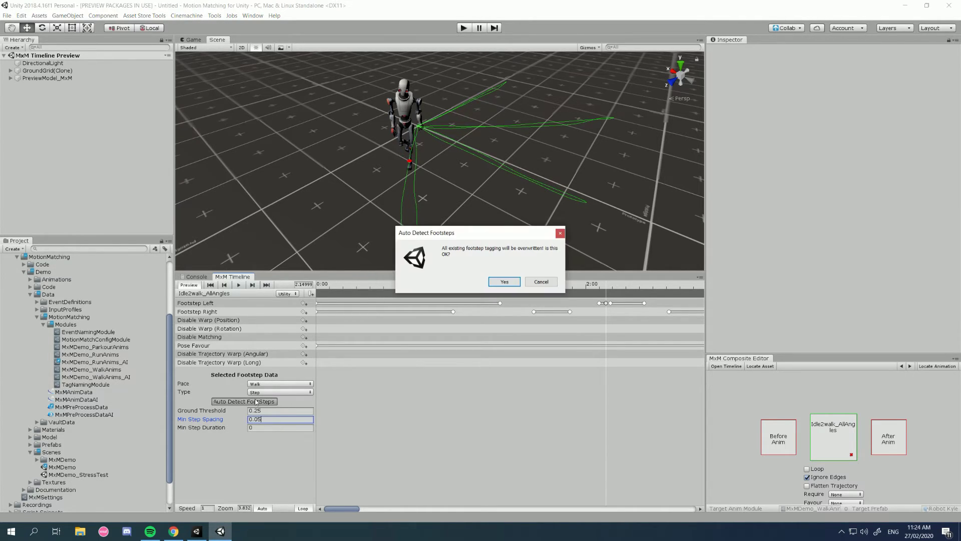
click(503, 281)
- Scrub through the newly detected footsteps and check the character's foot contact around 3.5 seconds
drag(605, 289, 625, 289)
drag(353, 507, 375, 506)
drag(448, 291, 452, 291)
alt+drag(431, 216, 451, 287)
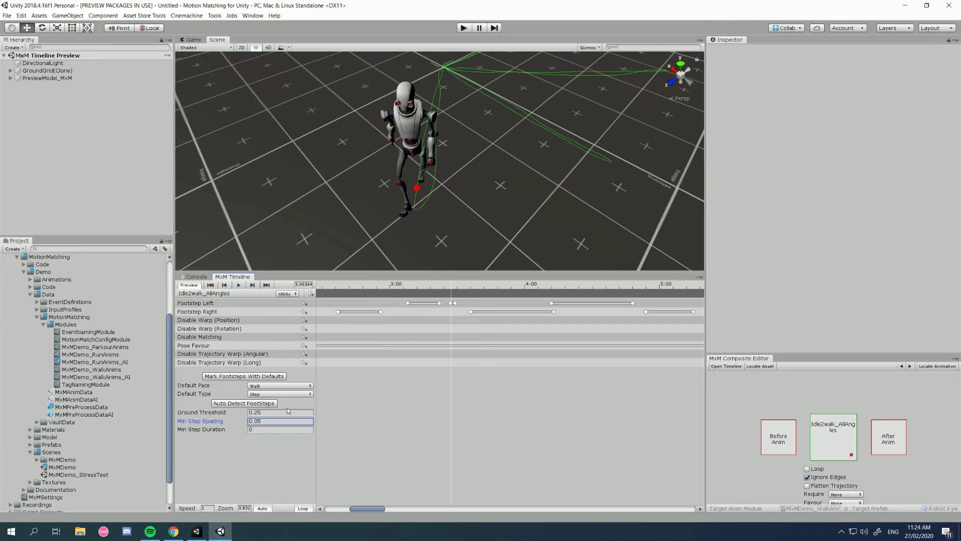
- Set Min Step Spacing to 0.1 and Min Step Duration to 0.05, and auto-detect the footsteps again
click(267, 421)
text(0.1)
key(Tab)
text(0.)
click(244, 403)
click(489, 287)
- Review the detected footsteps over the whole Idle2walk_AllAngles animation by scrubbing through the timeline
drag(440, 284, 514, 283)
scroll(403, 426, down, 1)
scroll(398, 422, down, 7)
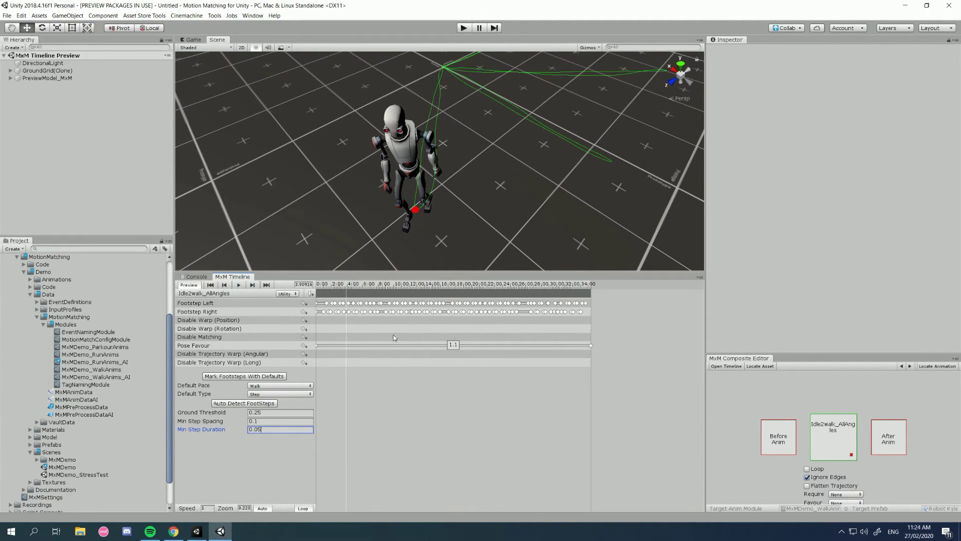
scroll(393, 338, up, 1)
key(shift+Tab)
key(shift+Tab)
key(Tab)
key(Tab)
drag(356, 285, 466, 305)
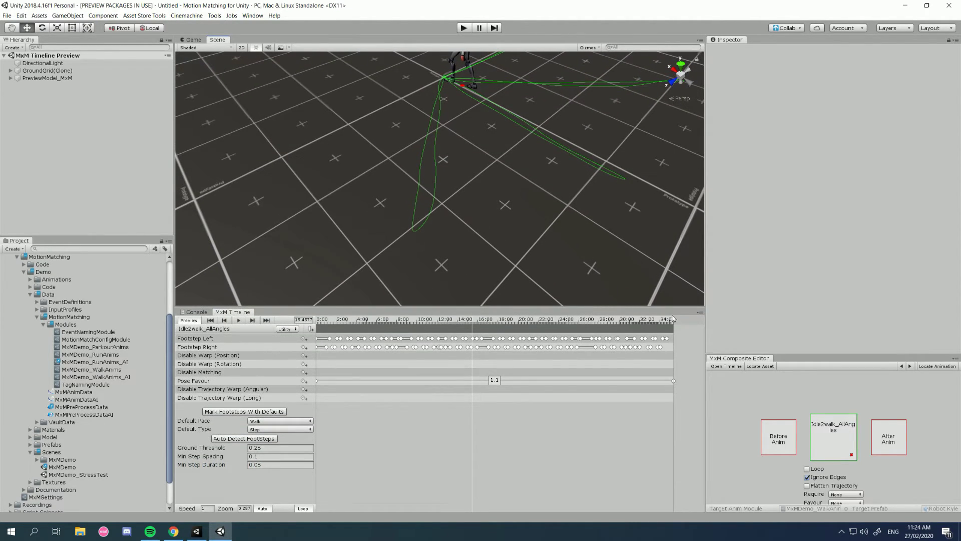
drag(609, 320, 386, 321)
right_drag(450, 260, 474, 233)
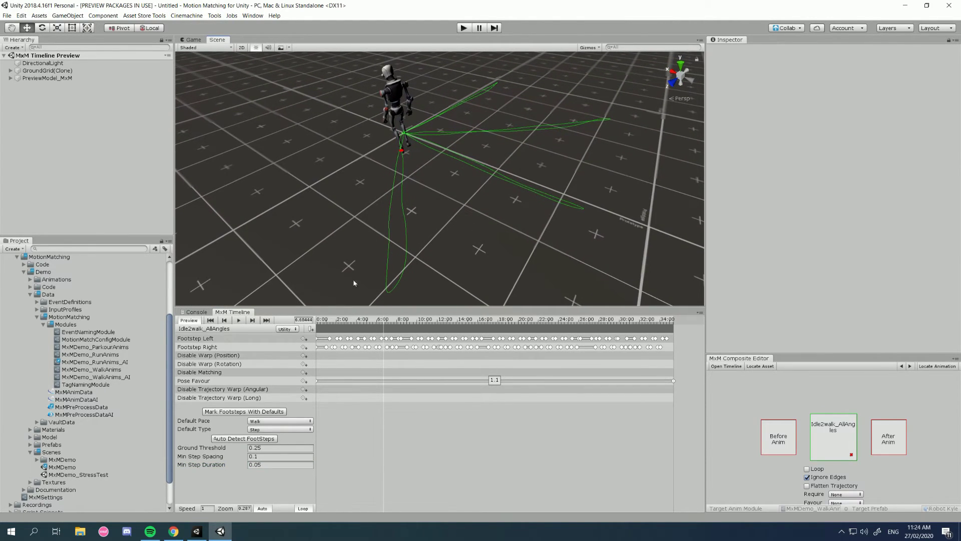
- Play the animation briefly, exit the timeline preview, and reduce the MxM Timeline's height
click(239, 320)
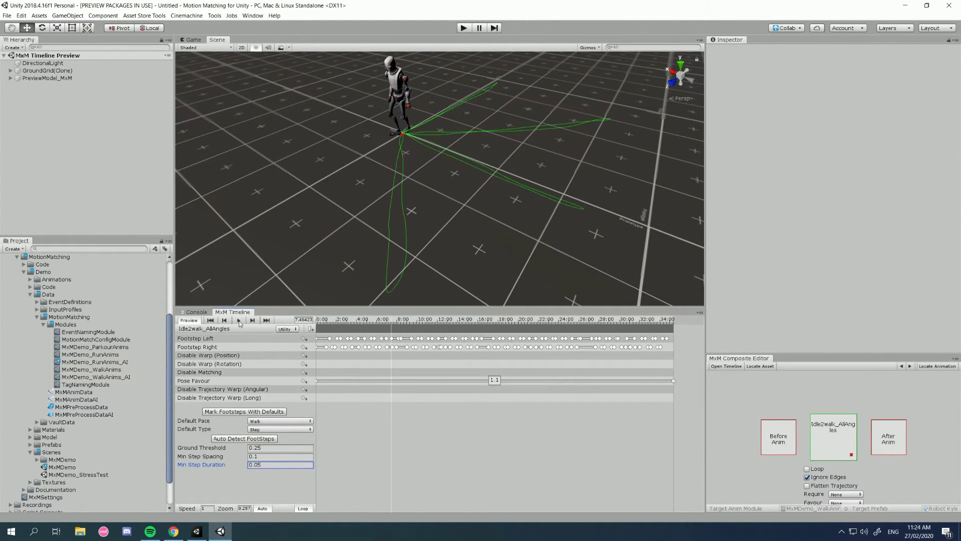
click(191, 322)
click(194, 321)
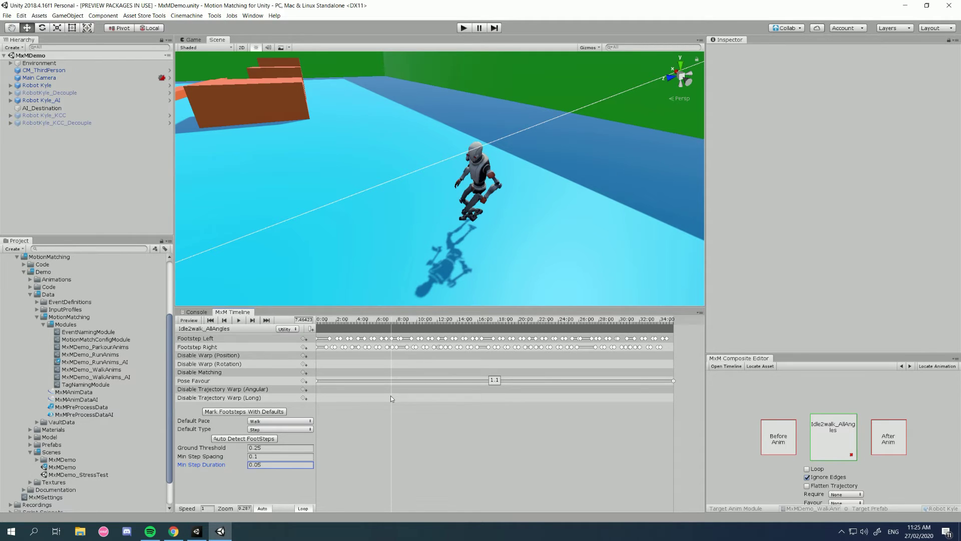
drag(373, 307, 391, 330)
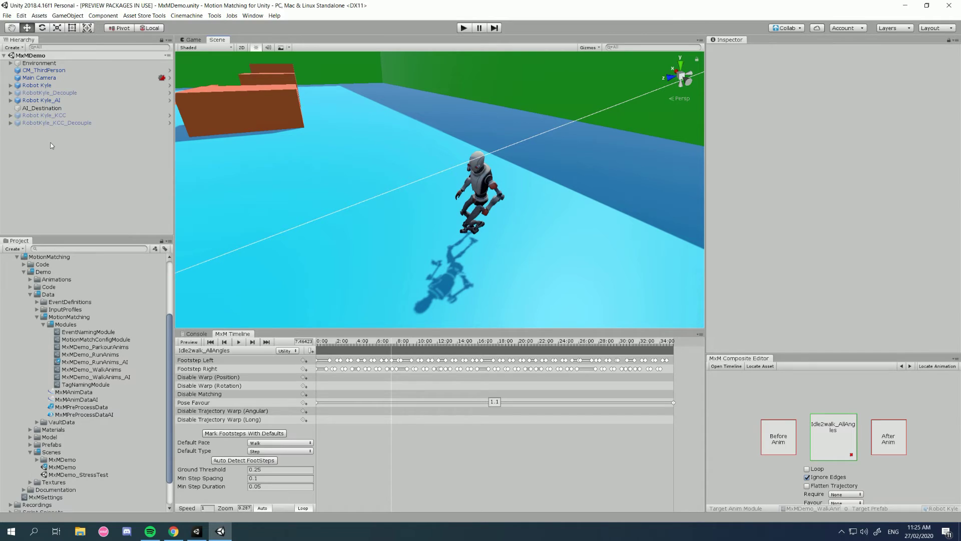
- Compare the components of RobotKyle_KCC_Decouple and Robot Kyle_KCC, and inspect Robot Kyle_AI
click(53, 122)
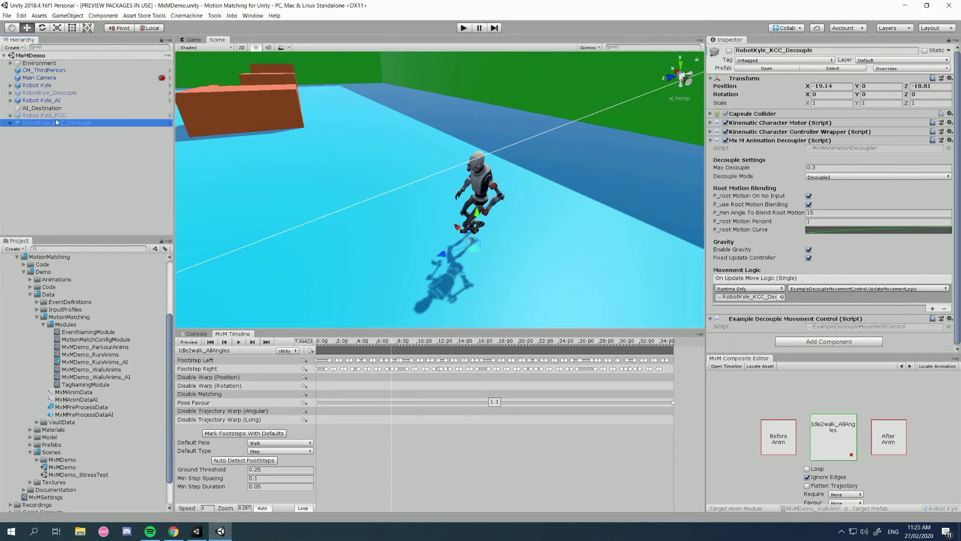
click(56, 116)
click(56, 123)
click(56, 116)
click(62, 123)
click(71, 102)
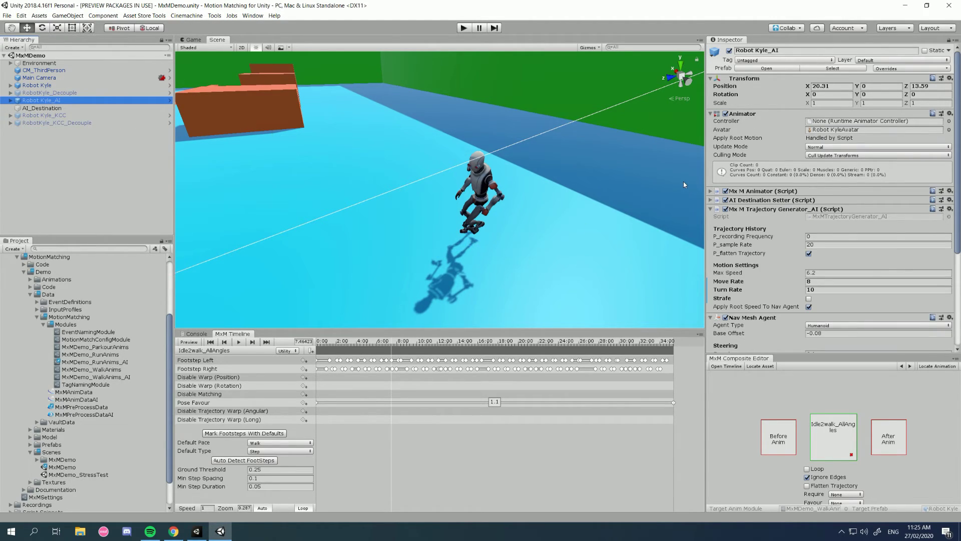
- Turn Strafe on and back off in Robot Kyle_AI's MxM Trajectory Generator_AI
click(808, 299)
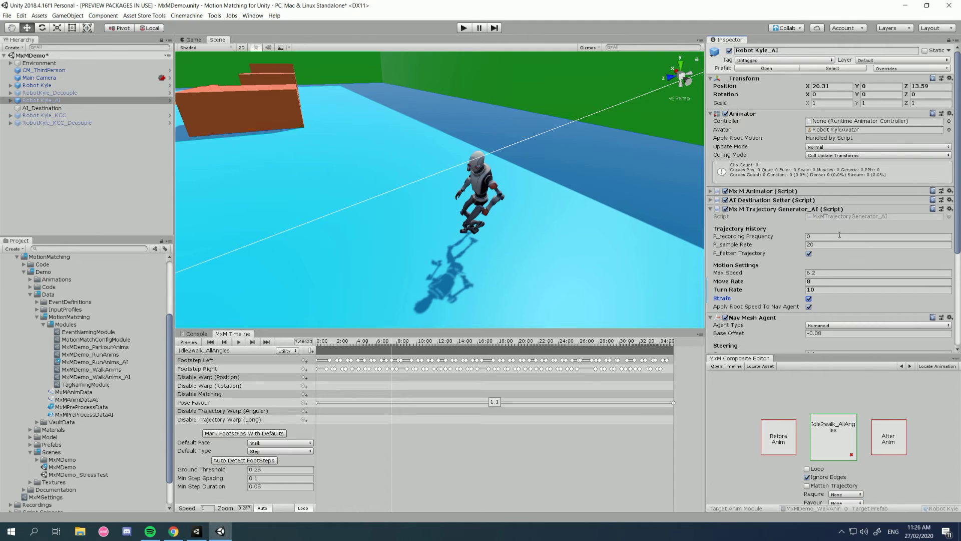
click(809, 299)
scroll(759, 273, down, 1)
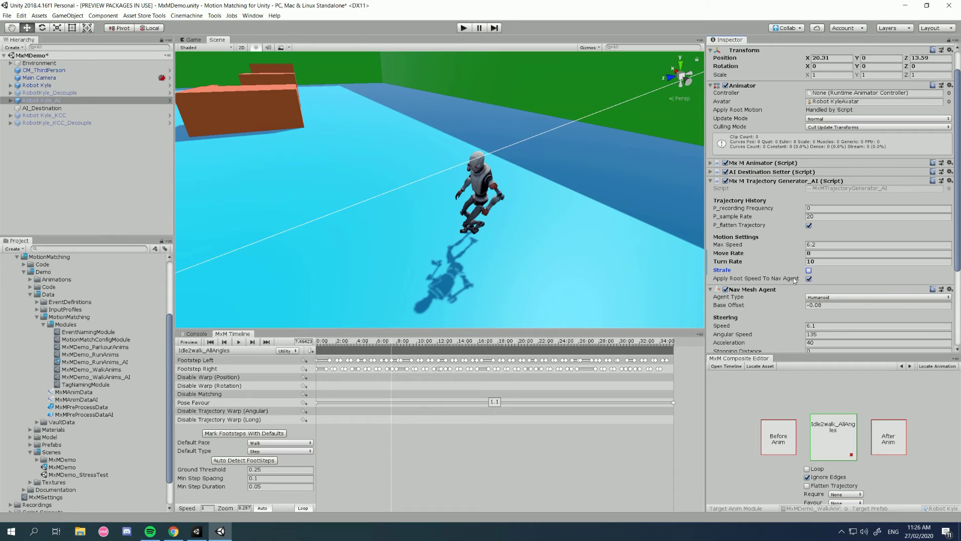
scroll(775, 258, down, 1)
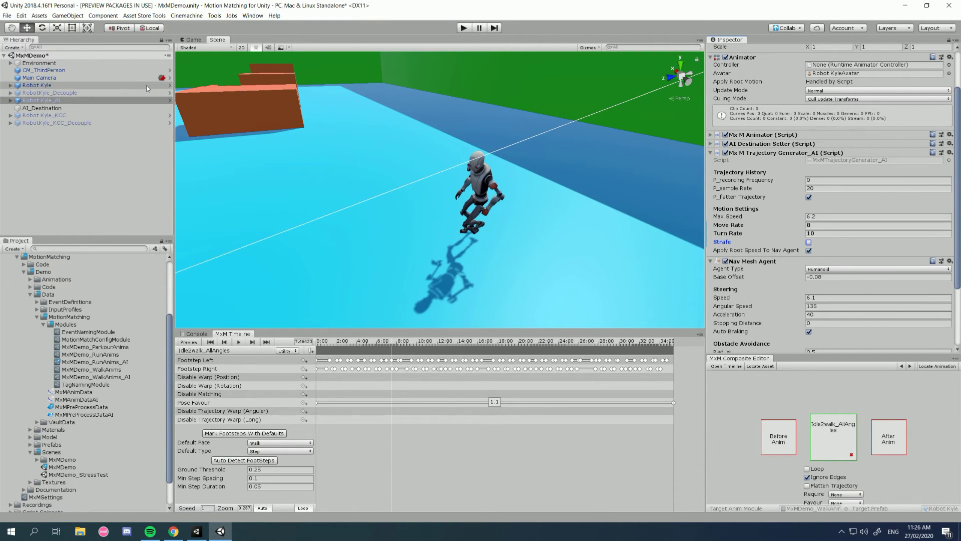
- Run the demo scene and examine Robot Kyle_AI's Nav Mesh Agent speed in an enlarged Inspector
click(73, 85)
click(464, 29)
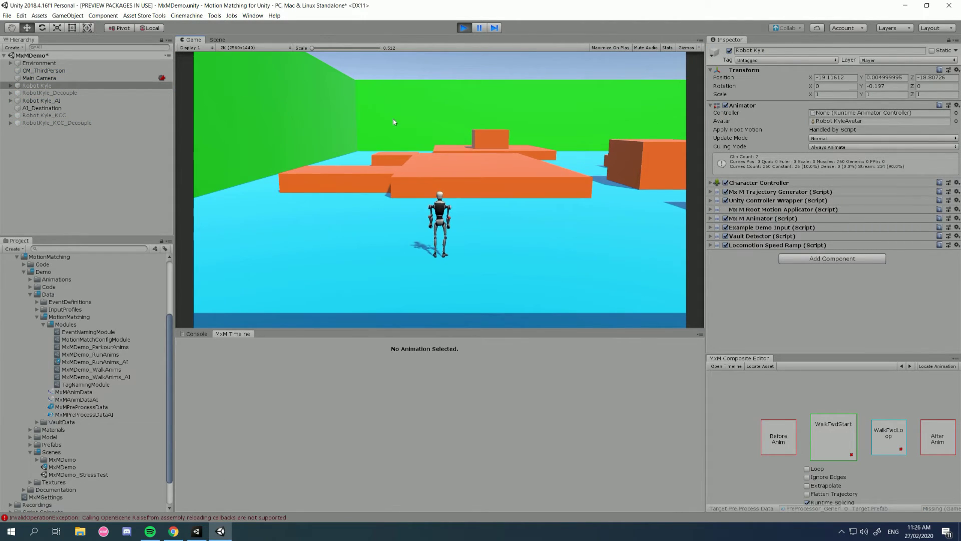
click(41, 100)
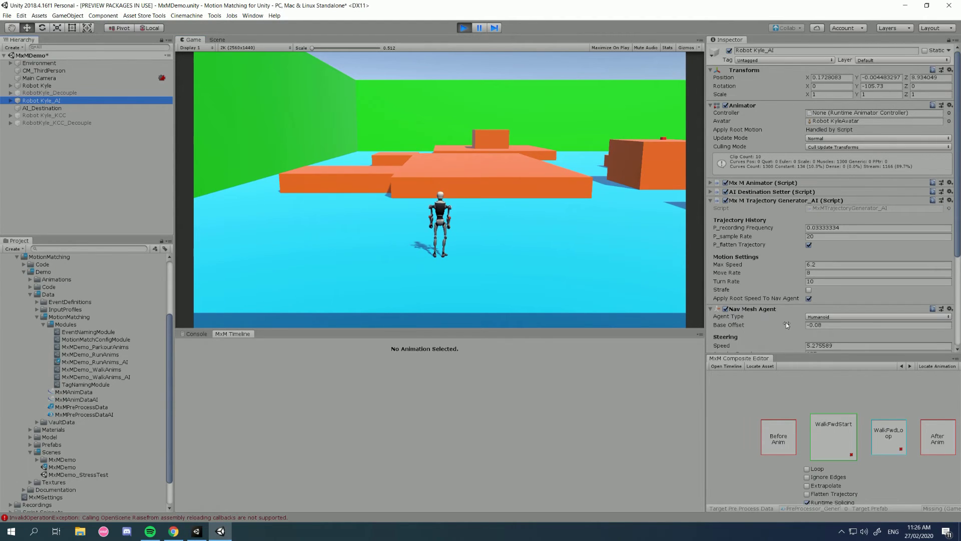
scroll(786, 323, down, 1)
drag(786, 358, 785, 429)
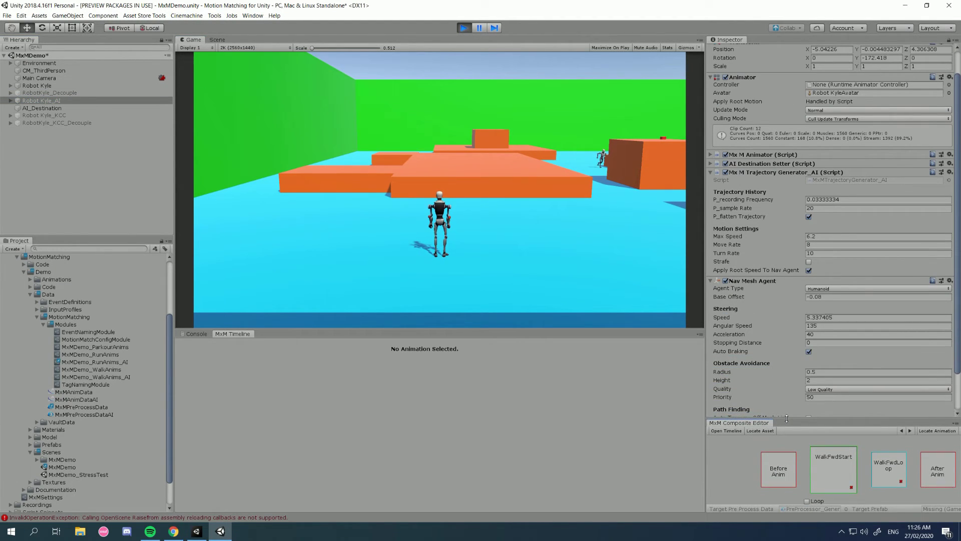
click(838, 317)
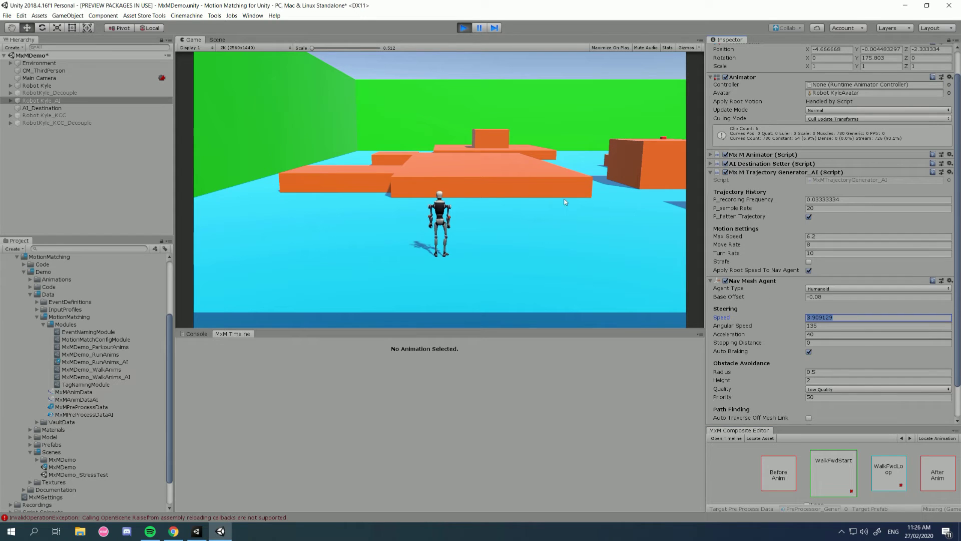
- Watch Robot Kyle_AI navigate the level in the Scene view while the demo runs
click(217, 40)
right_drag(280, 151, 531, 201)
click(41, 100)
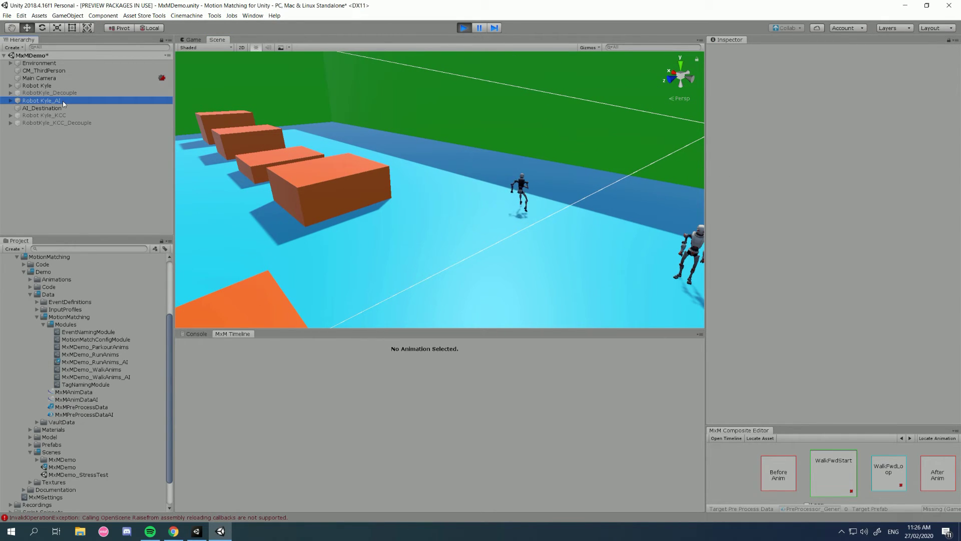
right_drag(372, 165, 177, 245)
key(w)
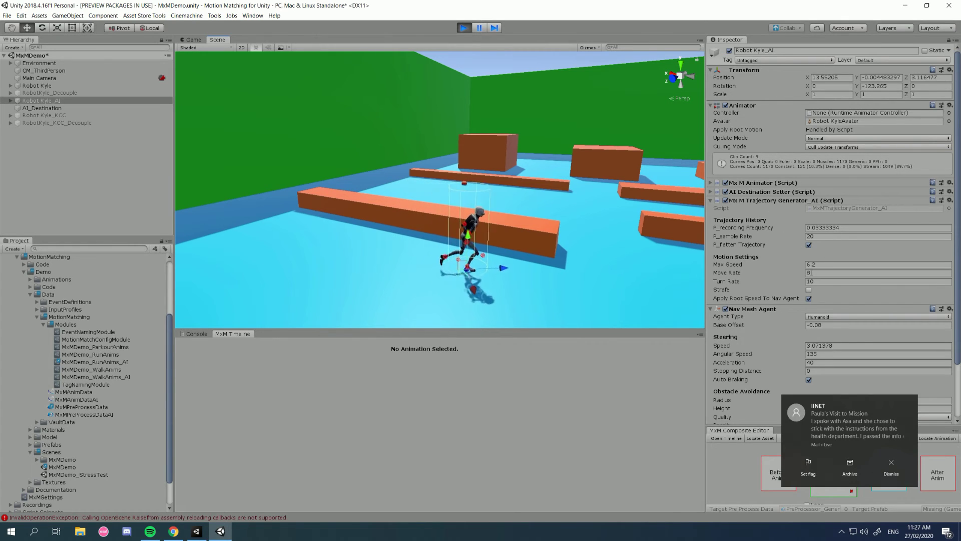
- Collapse Robot Kyle_AI's trajectory generator and Nav Mesh Agent components, and stop the running demo
click(711, 200)
click(711, 210)
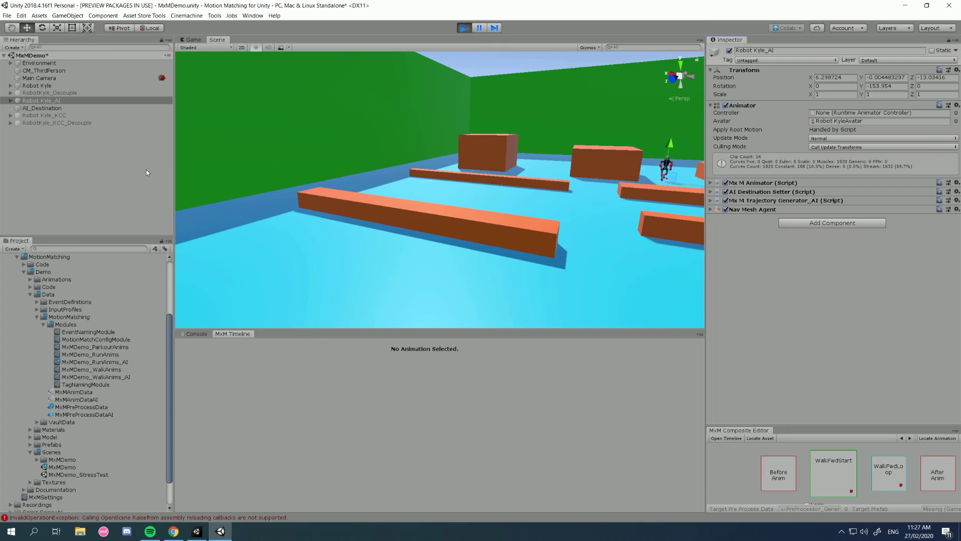
right_drag(474, 229, 351, 230)
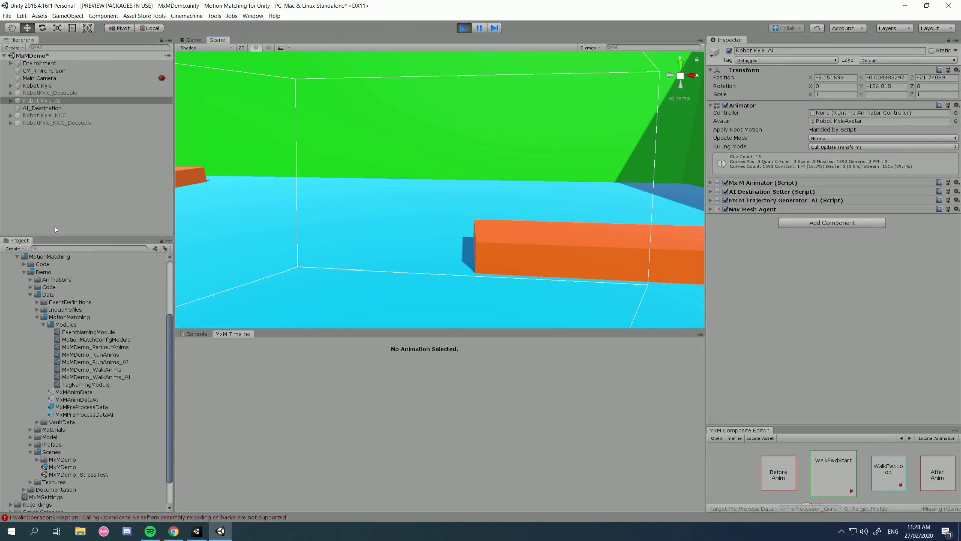
click(464, 28)
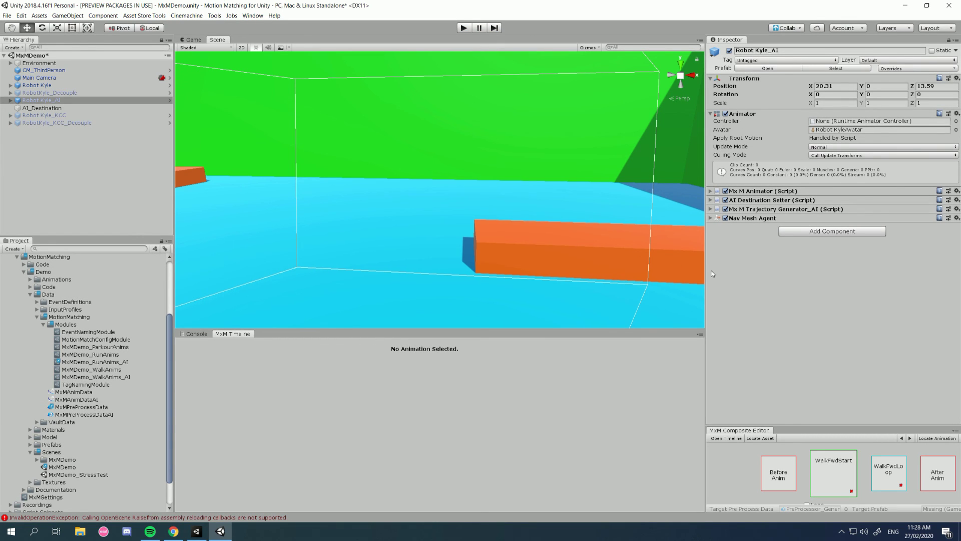
key(alt)
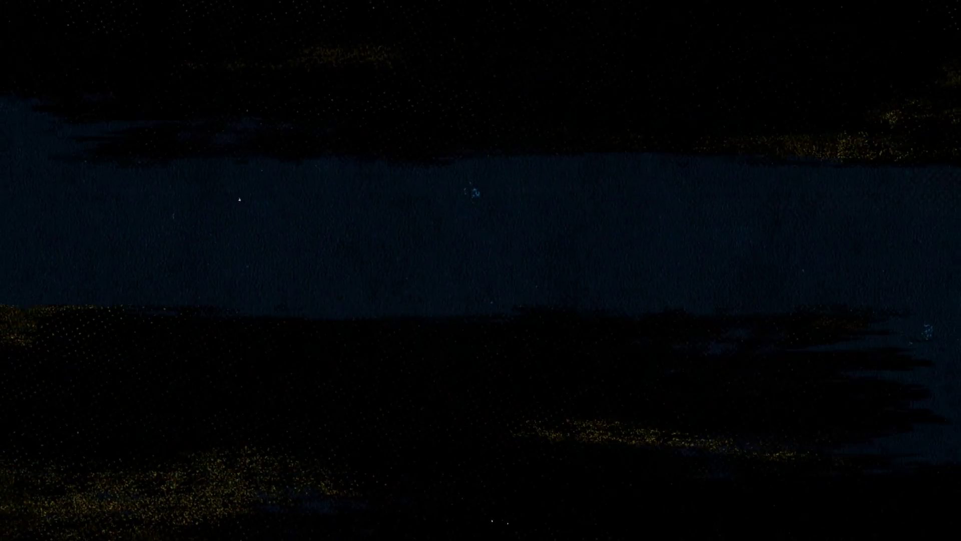